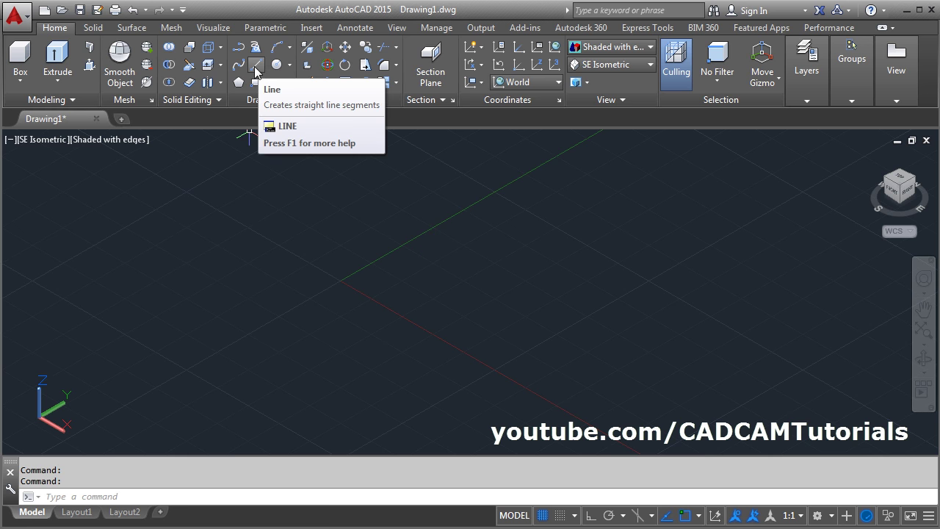
# Step: Draw a closed four-line rectangle on the ground plane with Ortho turned on
pyautogui.click(243, 299)
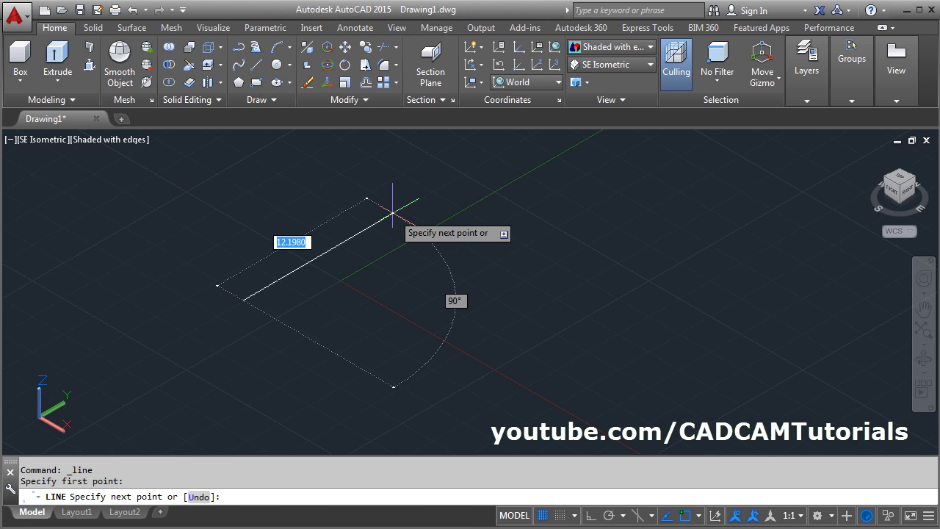
pyautogui.press('F8')
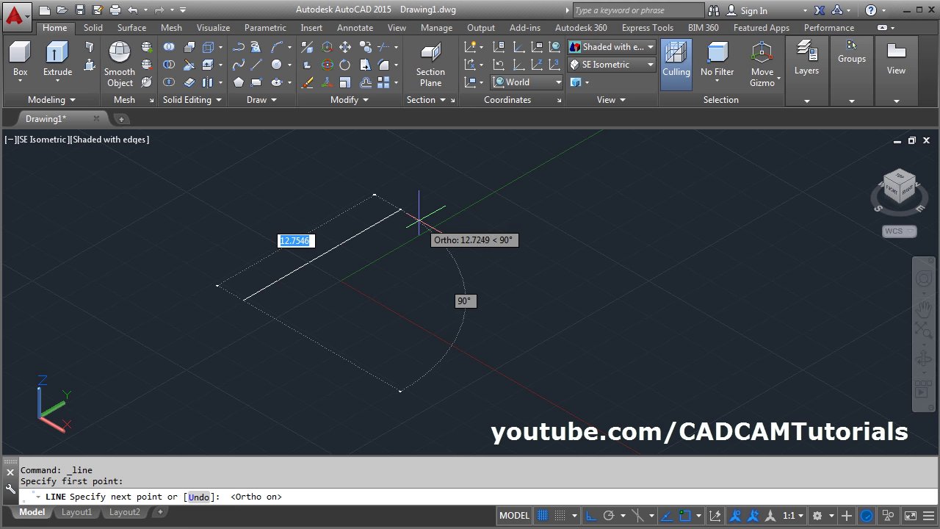
pyautogui.click(401, 210)
pyautogui.click(498, 268)
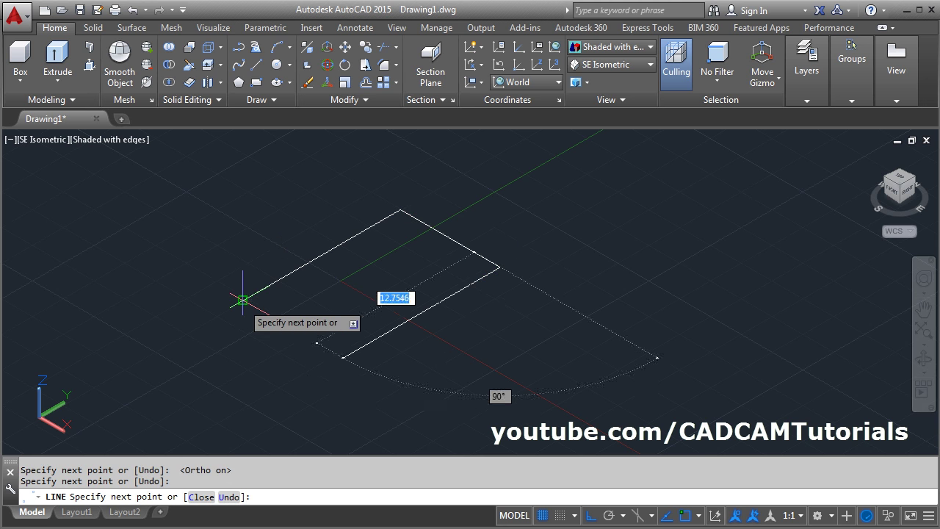
pyautogui.click(319, 345)
pyautogui.click(243, 300)
pyautogui.press('Return')
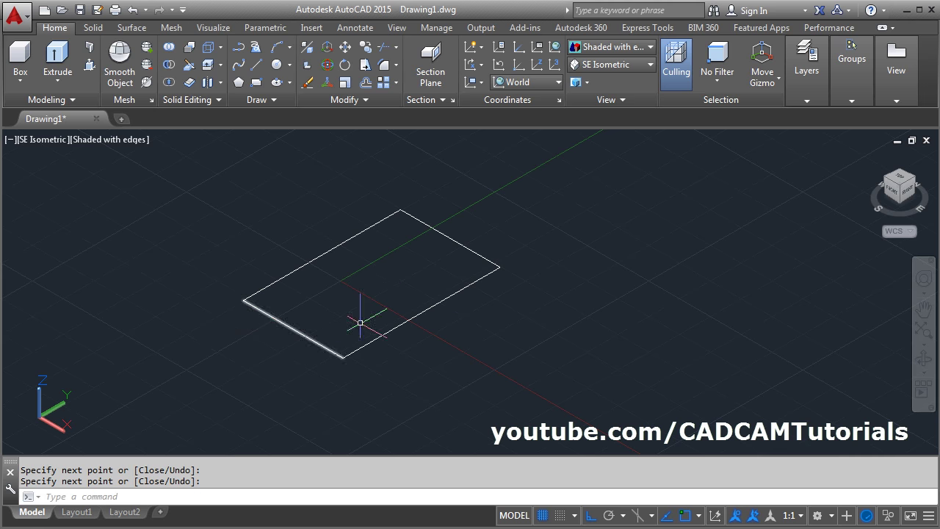
# Step: Copy the rectangle to the right using a crossing-window selection
pyautogui.scroll(-2, 288, 280)
pyautogui.write('CO')
pyautogui.press('Return')
pyautogui.click(387, 224)
pyautogui.click(216, 331)
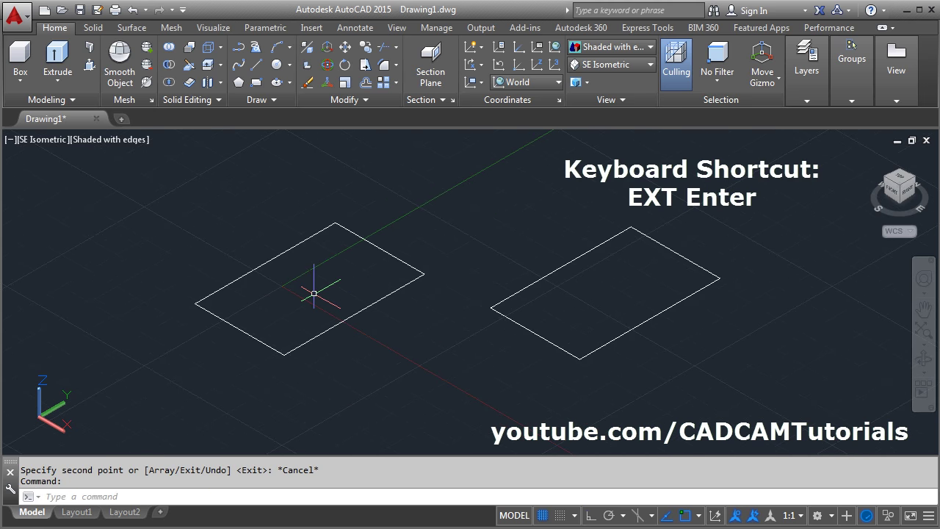
pyautogui.write('e')
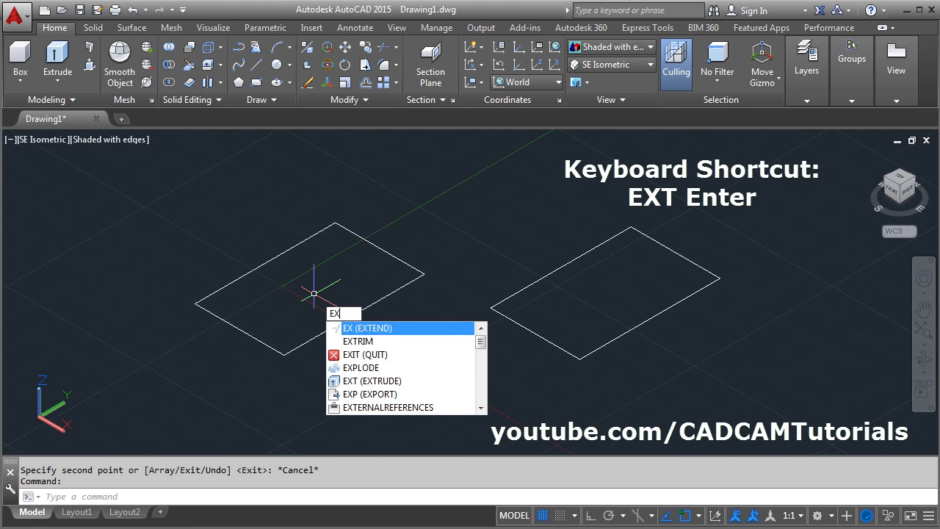
pyautogui.write('xt')
pyautogui.press('Return')
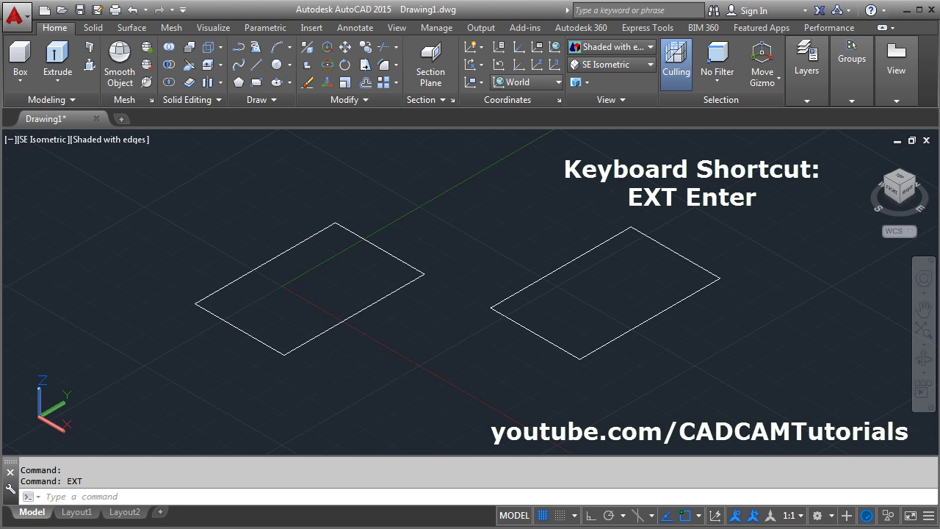
# Step: Extrude the left rectangle's four lines 4 units high into open surface walls
pyautogui.click(402, 197)
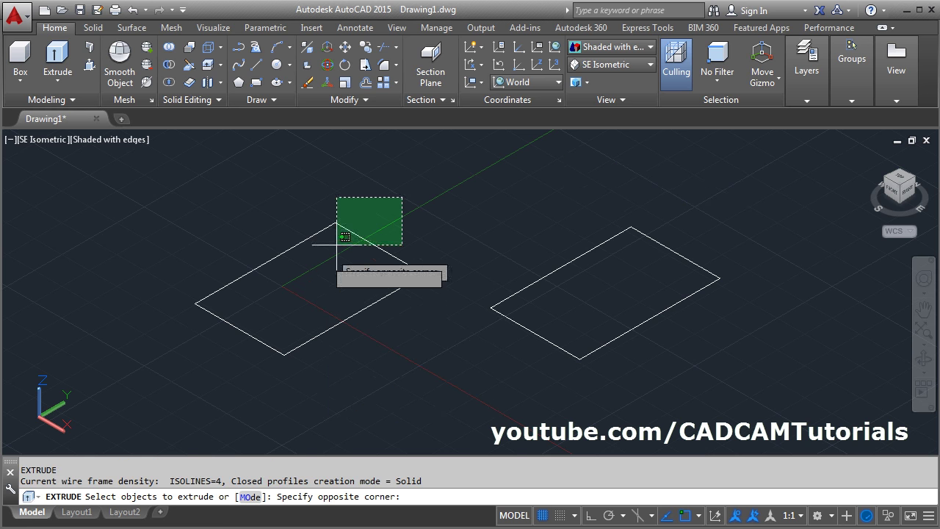
pyautogui.click(208, 374)
pyautogui.press('Return')
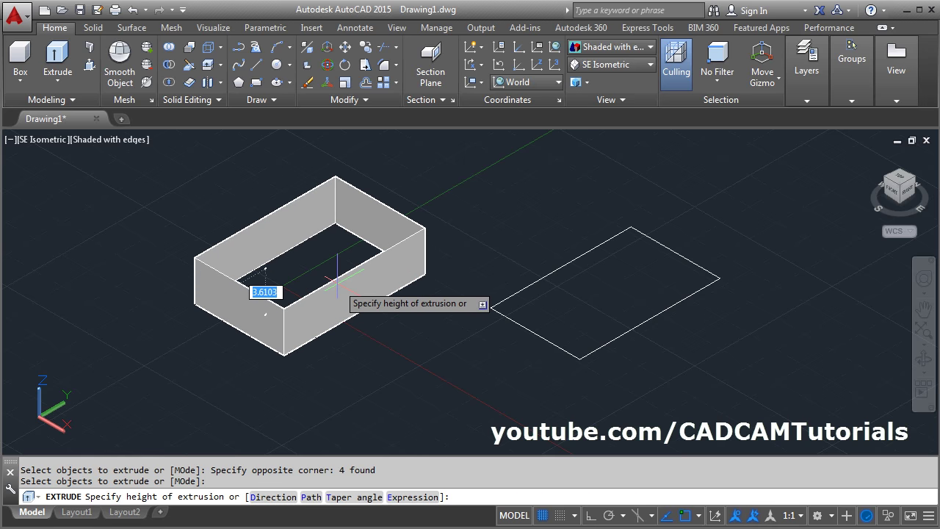
pyautogui.press('Return')
pyautogui.scroll(2, 448, 224)
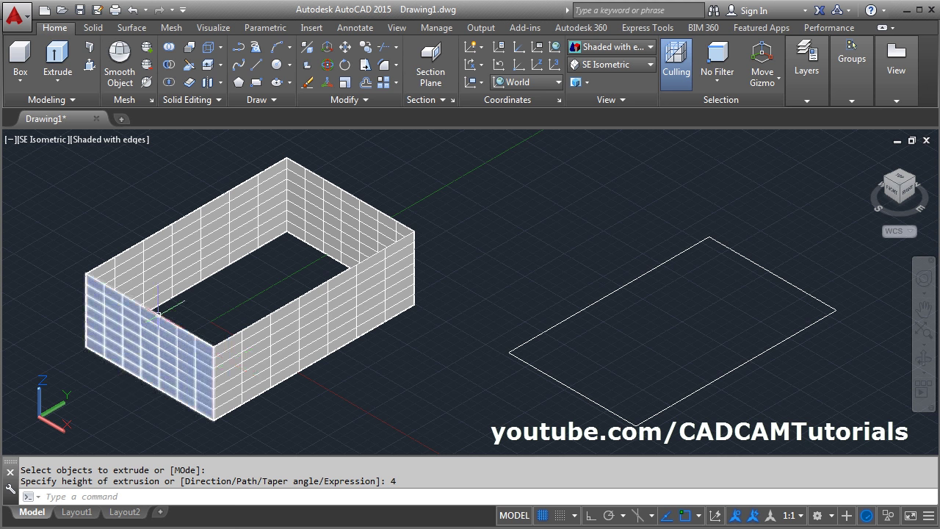
pyautogui.keyDown('ctrl'); pyautogui.click(207, 241); pyautogui.keyUp('ctrl')
pyautogui.keyDown('ctrl'); pyautogui.click(356, 222); pyautogui.keyUp('ctrl')
pyautogui.press('Escape')
pyautogui.scroll(-2, 301, 346)
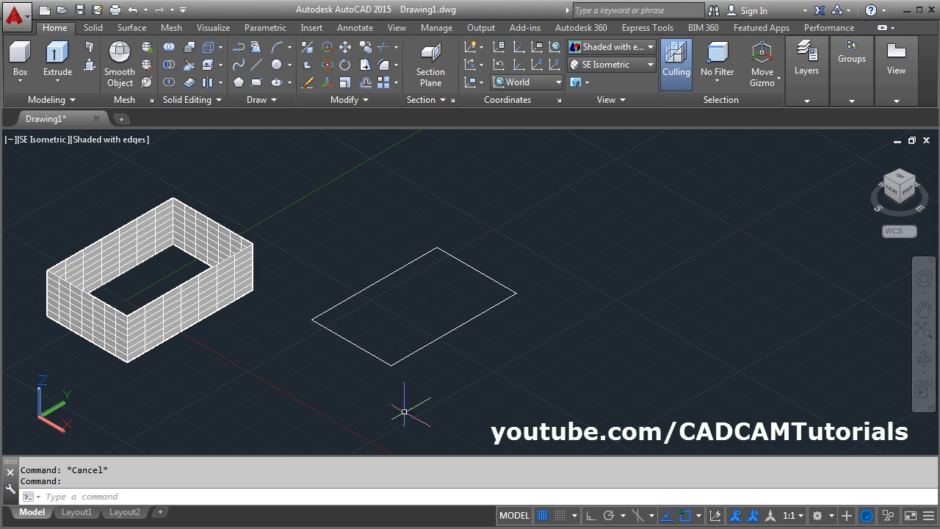
# Step: Join the right rectangle's four lines into a single polyline
pyautogui.click(358, 100)
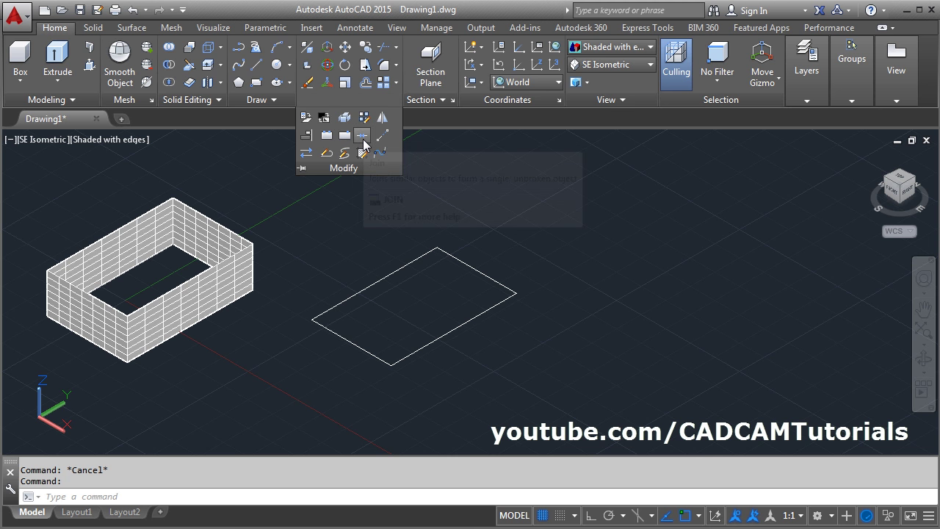
pyautogui.click(362, 135)
pyautogui.click(518, 244)
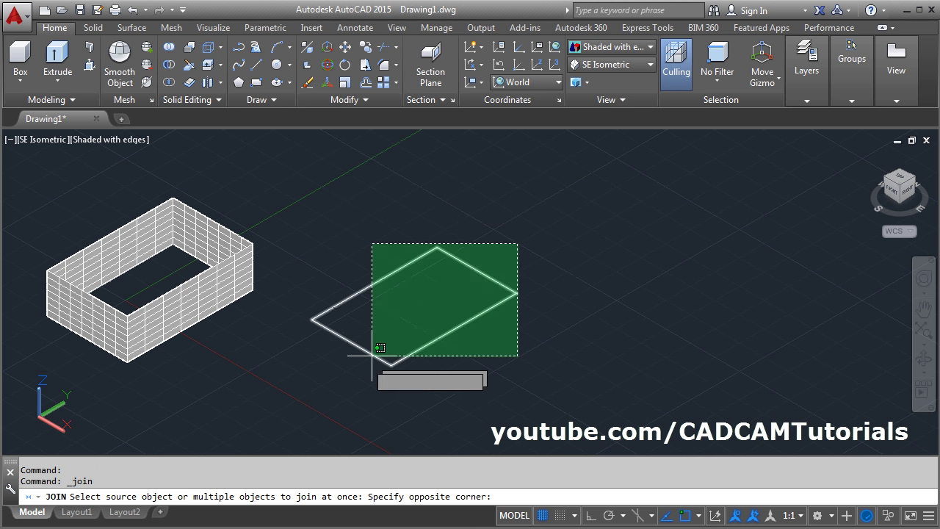
pyautogui.click(373, 356)
pyautogui.press('Return')
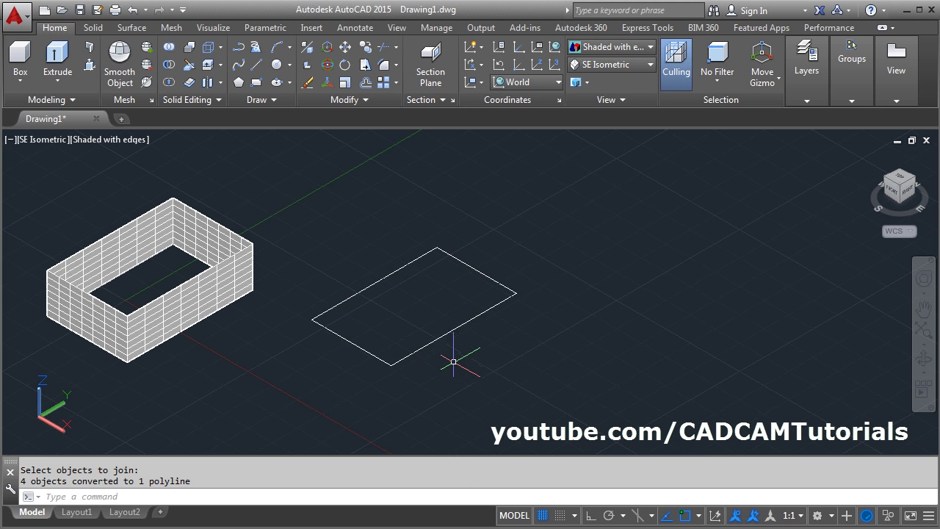
pyautogui.click(371, 354)
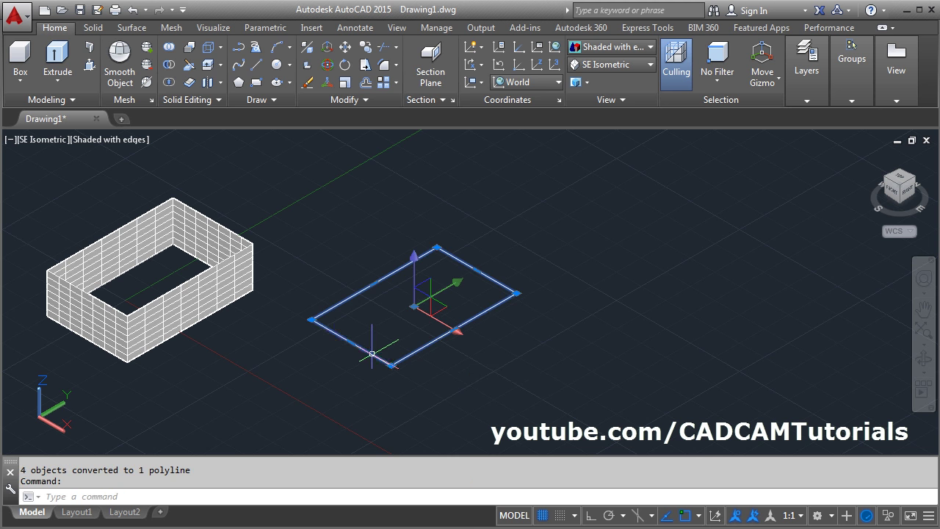
pyautogui.press('Escape')
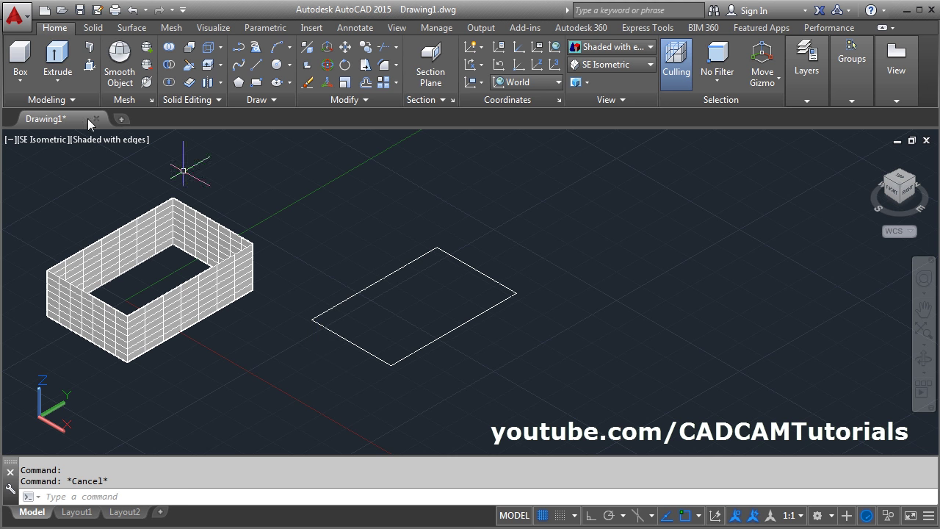
# Step: Extrude the joined rectangle into a solid block 4 units tall
pyautogui.click(59, 59)
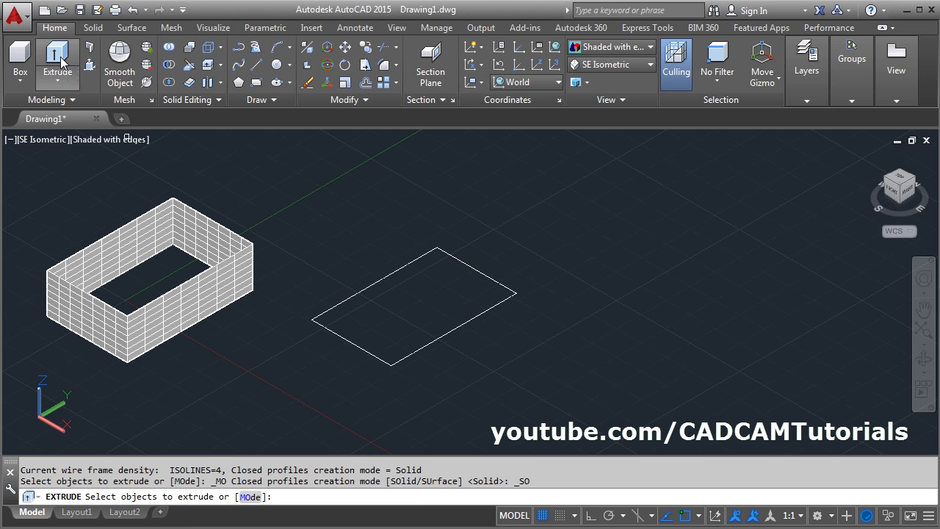
pyautogui.click(353, 343)
pyautogui.press('Return')
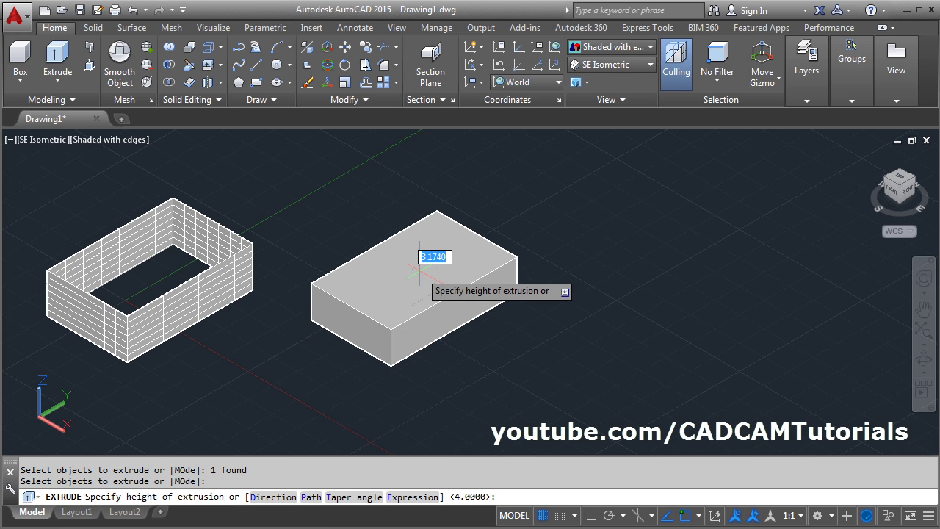
pyautogui.write('4')
pyautogui.press('Return')
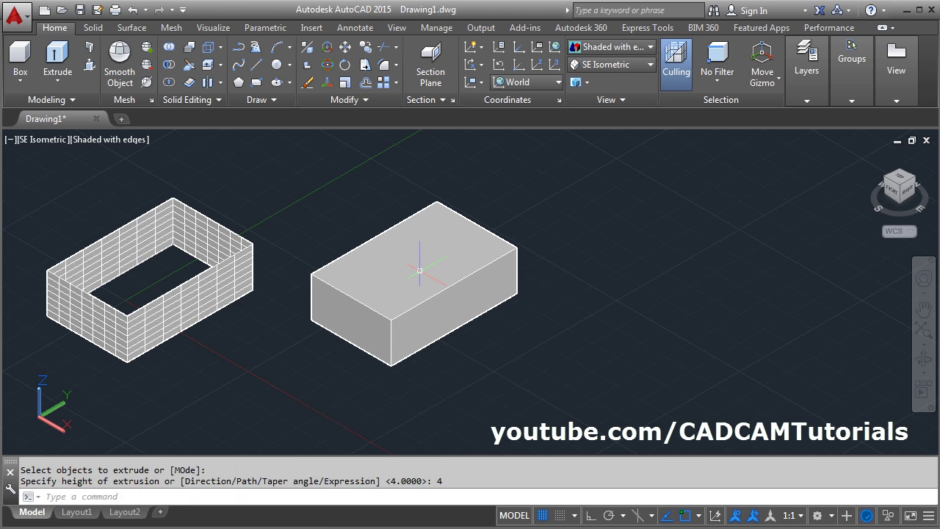
pyautogui.scroll(-2, 217, 296)
pyautogui.click(255, 83)
# Step: Draw a third rectangle and select it as the extrusion profile
pyautogui.click(445, 335)
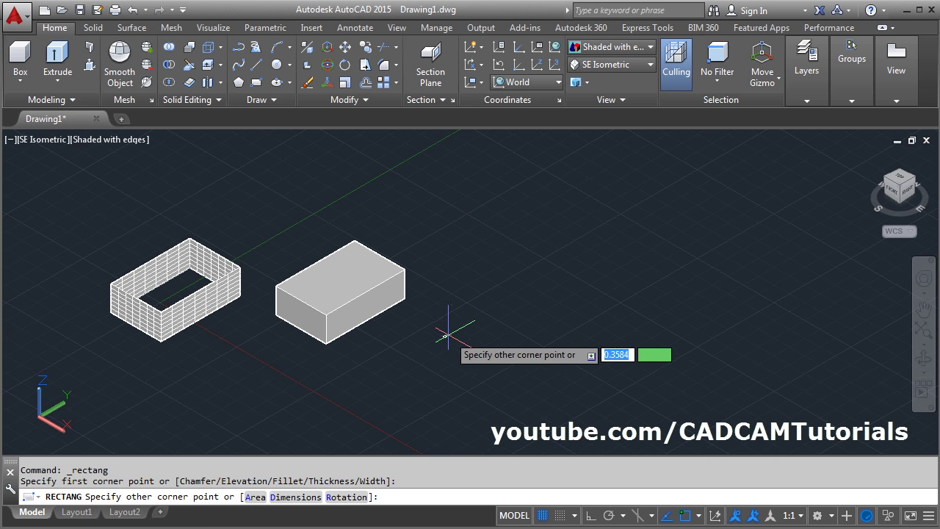
pyautogui.click(596, 316)
pyautogui.click(57, 63)
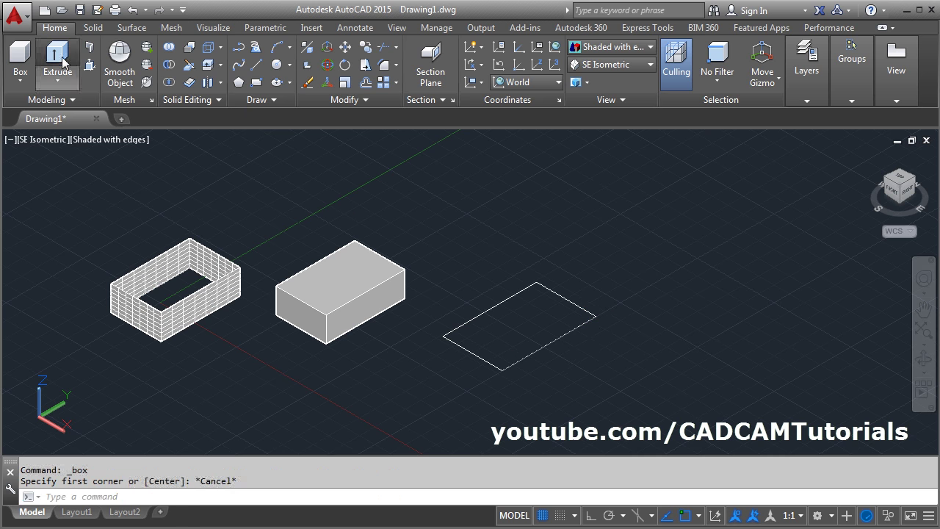
pyautogui.click(477, 353)
pyautogui.press('Return')
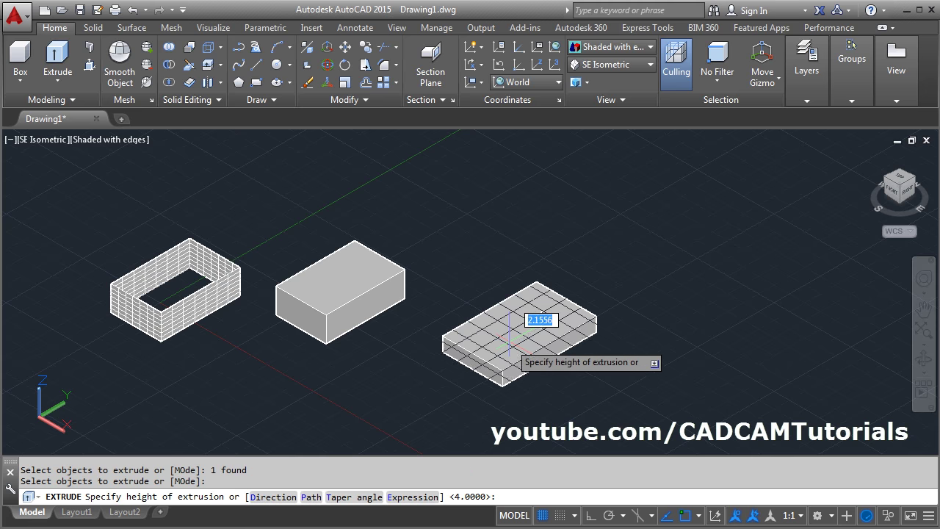
# Step: Extrude it to a height of 6 with a 10° taper angle
pyautogui.click(355, 498)
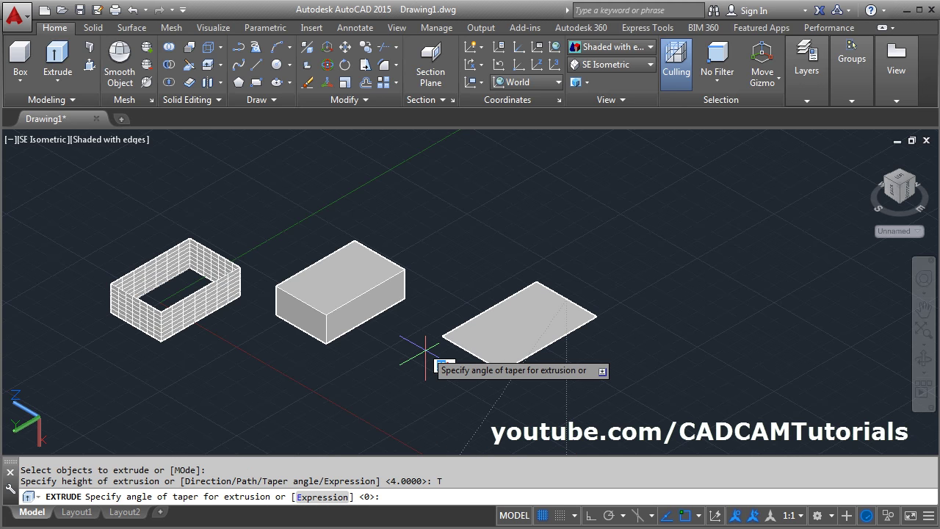
pyautogui.write('10')
pyautogui.press('Return')
pyautogui.write('6')
pyautogui.press('Return')
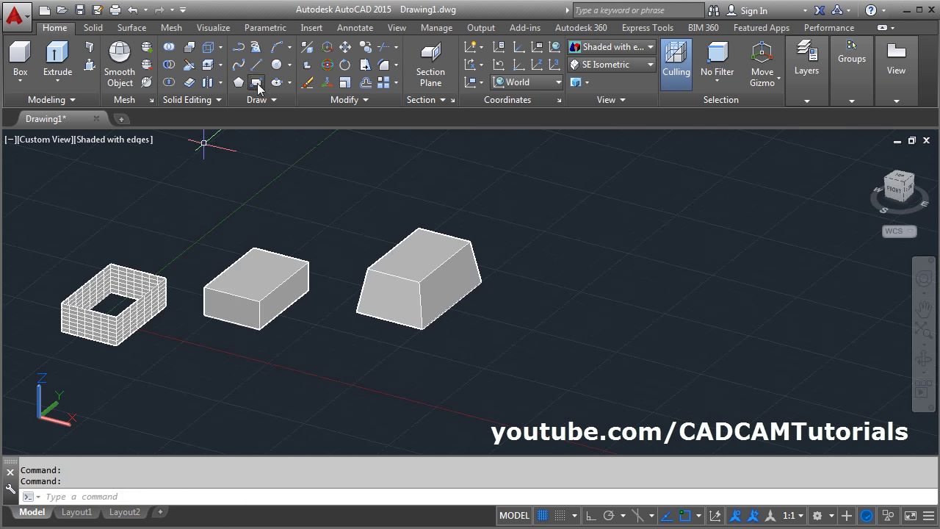
pyautogui.click(257, 83)
pyautogui.moveTo(337, 360)
pyautogui.mouseDown(button='middle')
pyautogui.moveTo(346, 353)
pyautogui.moveTo(326, 357)
pyautogui.mouseUp(button='middle')
pyautogui.scroll(2, 326, 357)
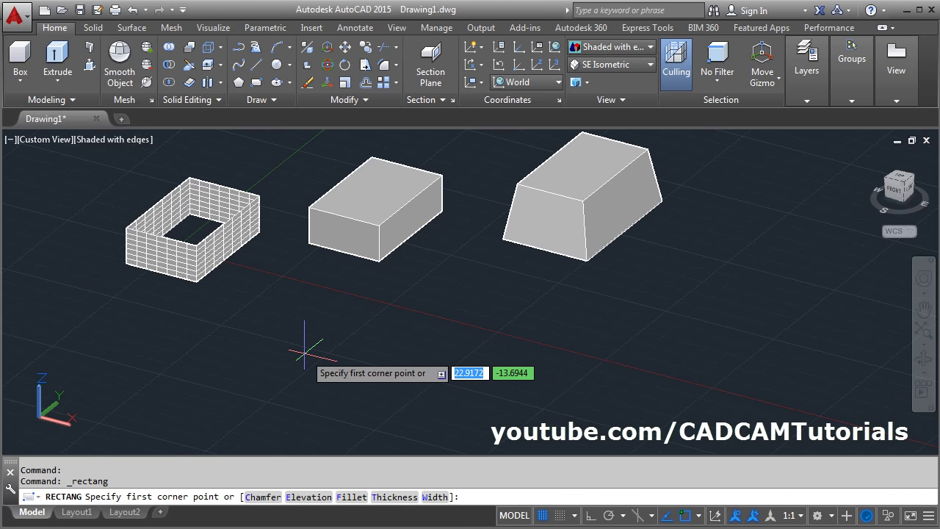
# Step: Draw a fourth rectangle beside the existing solids
pyautogui.click(304, 354)
pyautogui.click(526, 301)
pyautogui.moveTo(595, 330); pyautogui.dragTo(567, 344, button='middle')
# Step: Extrude it along the direction from the mesh box's lower corner to its top corner
pyautogui.click(58, 58)
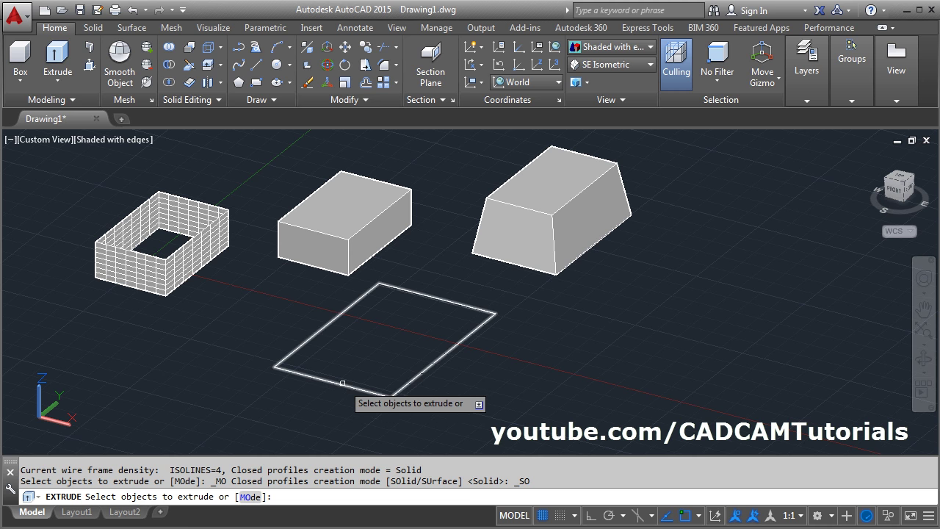
pyautogui.click(342, 383)
pyautogui.press('Return')
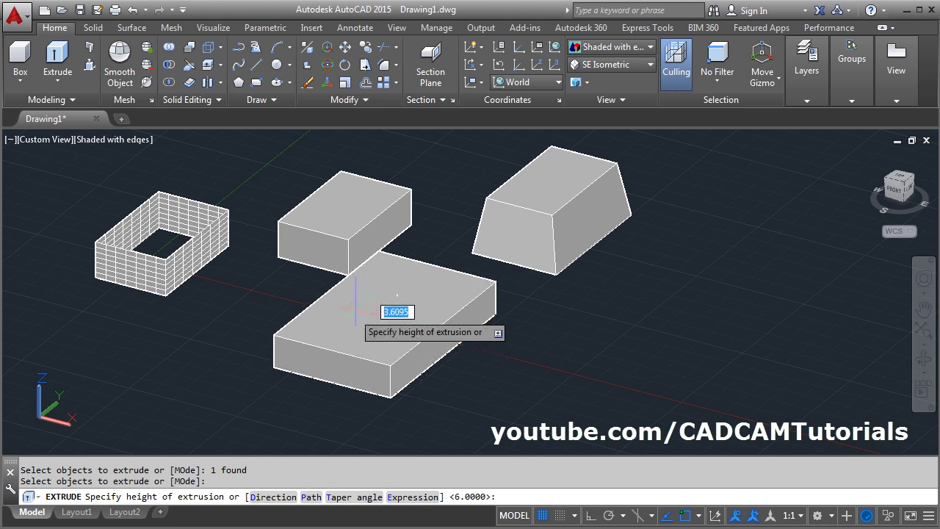
pyautogui.click(272, 498)
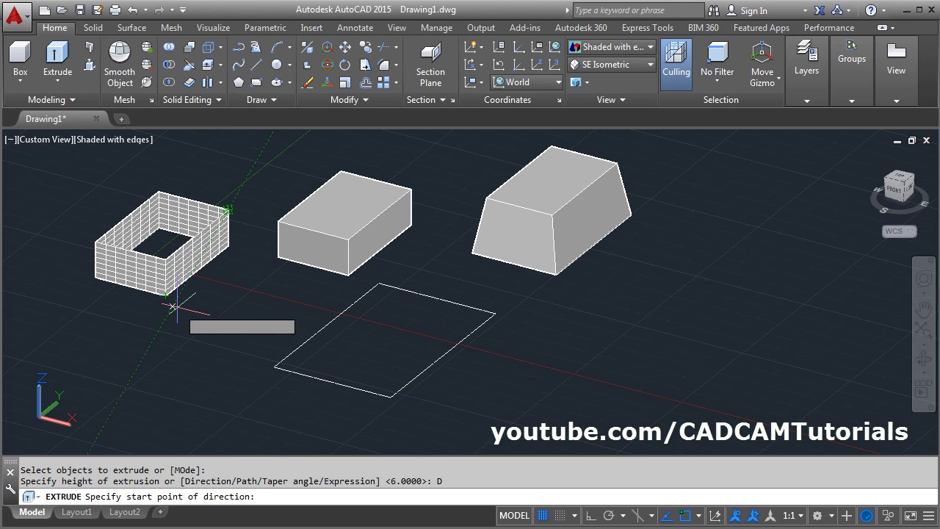
pyautogui.click(165, 293)
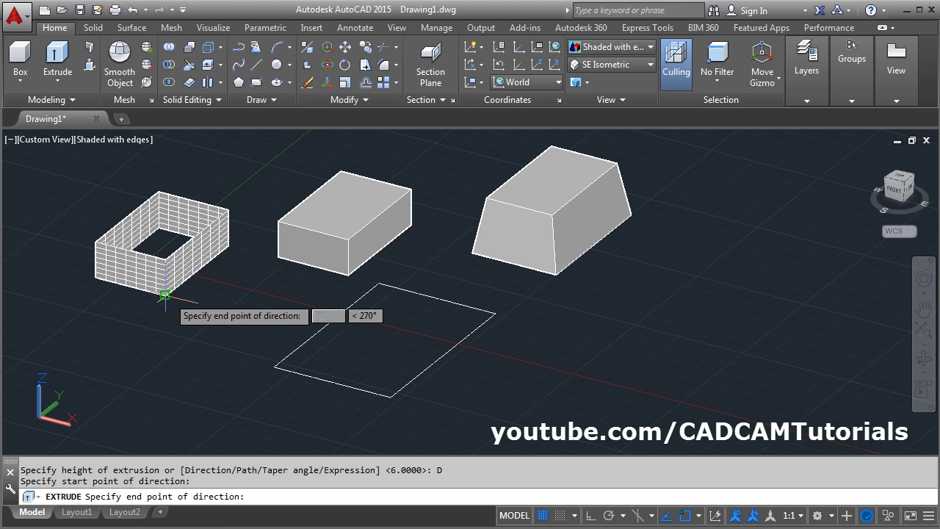
pyautogui.click(228, 211)
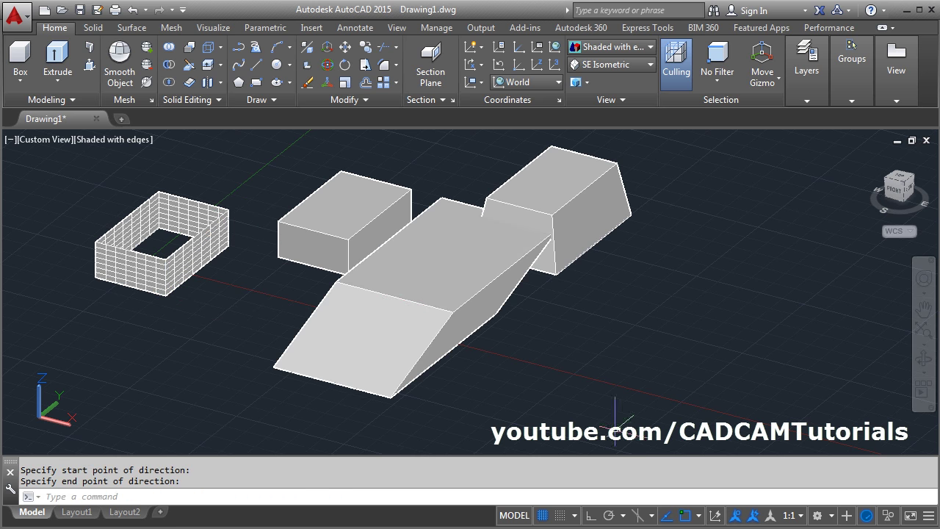
pyautogui.moveTo(586, 337)
pyautogui.keyDown('shift'); pyautogui.mouseDown(button='middle')
pyautogui.moveTo(529, 315)
pyautogui.moveTo(529, 306)
pyautogui.moveTo(582, 335)
pyautogui.mouseUp(button='middle'); pyautogui.keyUp('shift')
pyautogui.scroll(-2, 84, 324)
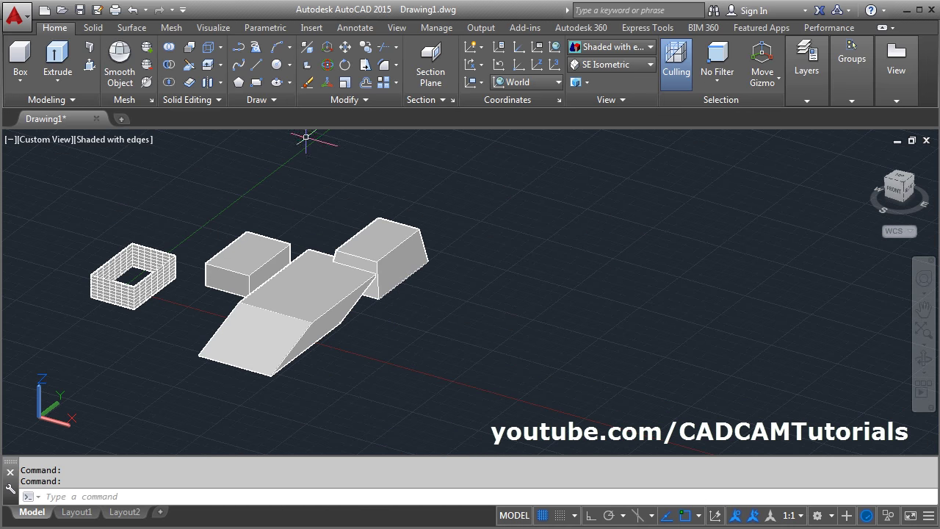
# Step: Draw a fifth rectangle to the right of the solids
pyautogui.click(258, 83)
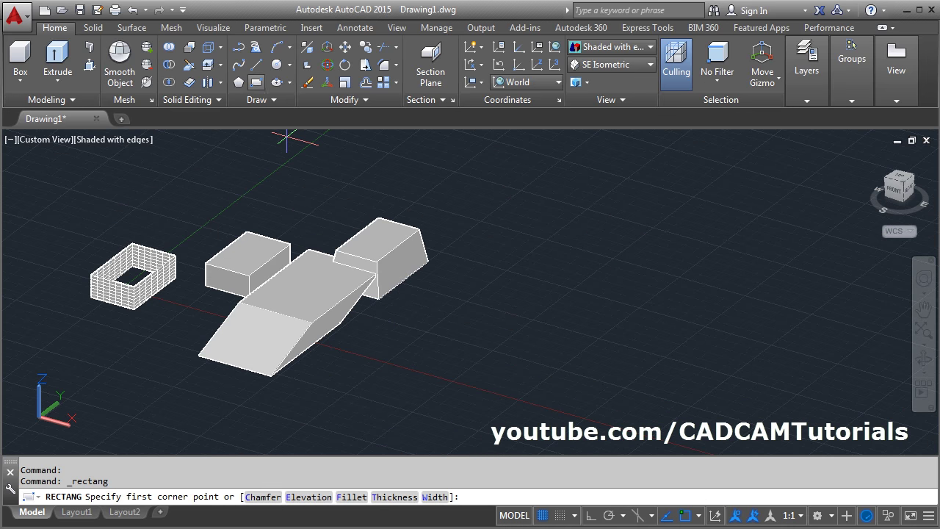
pyautogui.click(478, 325)
pyautogui.click(675, 279)
pyautogui.moveTo(707, 323); pyautogui.dragTo(550, 338, button='middle')
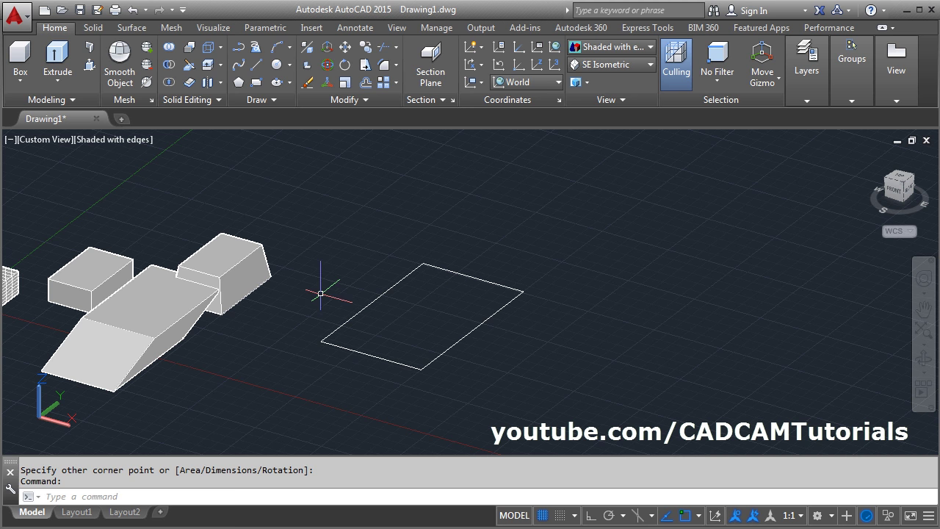
pyautogui.moveTo(31, 404); pyautogui.dragTo(65, 401, button='middle')
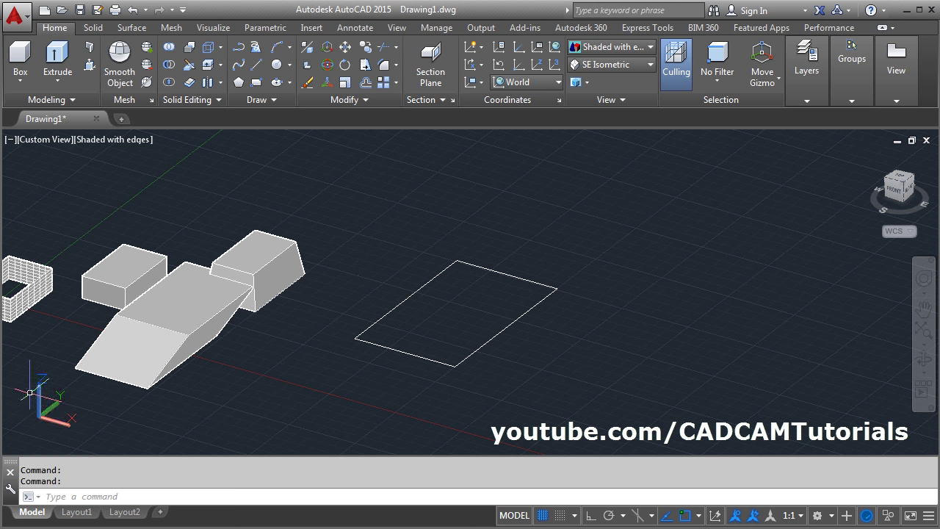
pyautogui.click(55, 396)
# Step: Switch the UCS to Right and draw a 15-unit line from the rectangle's right corner
pyautogui.click(524, 85)
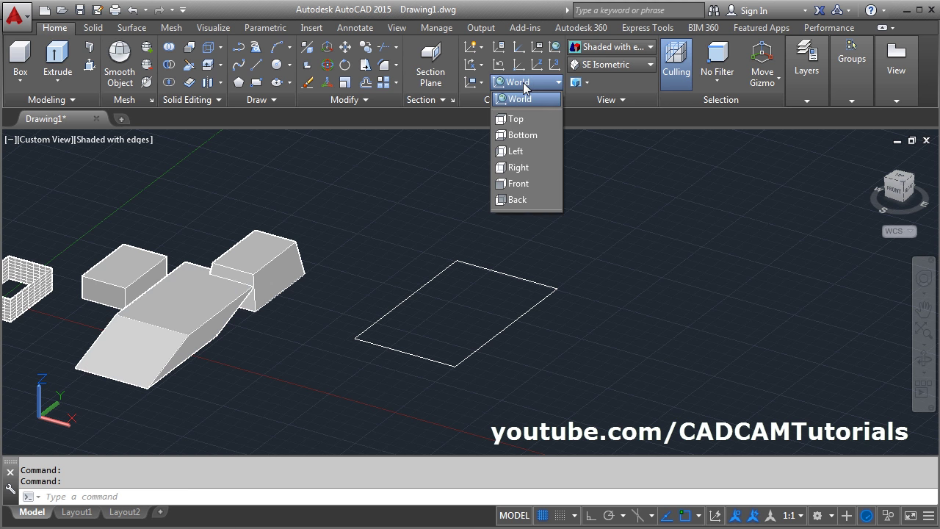
pyautogui.click(521, 167)
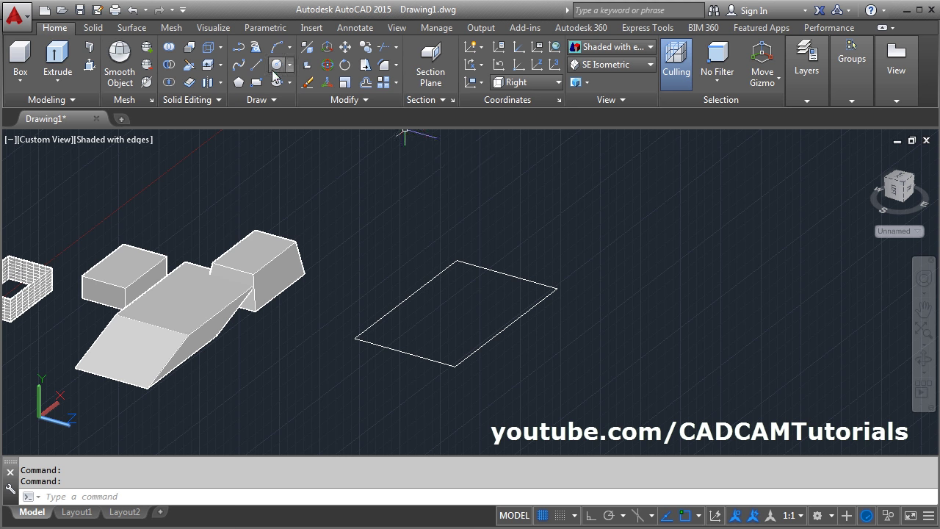
pyautogui.click(257, 66)
pyautogui.click(557, 289)
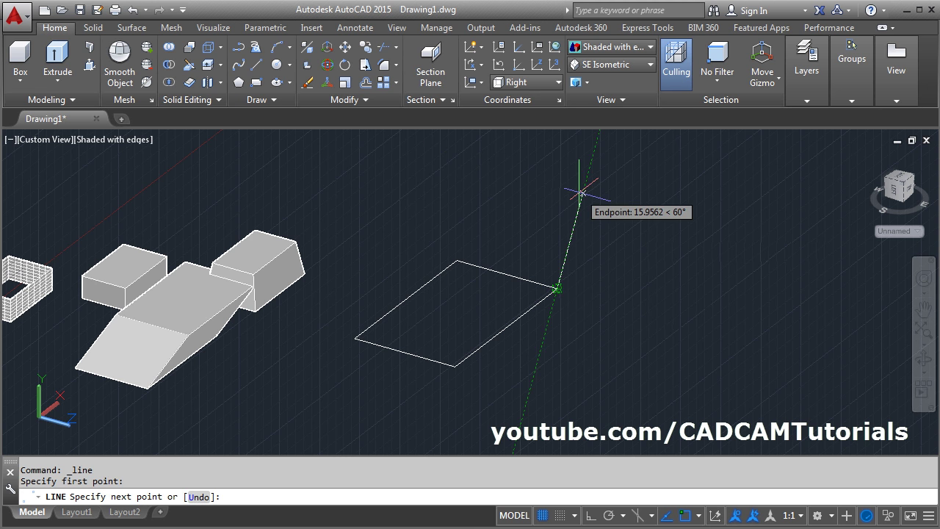
pyautogui.write('15')
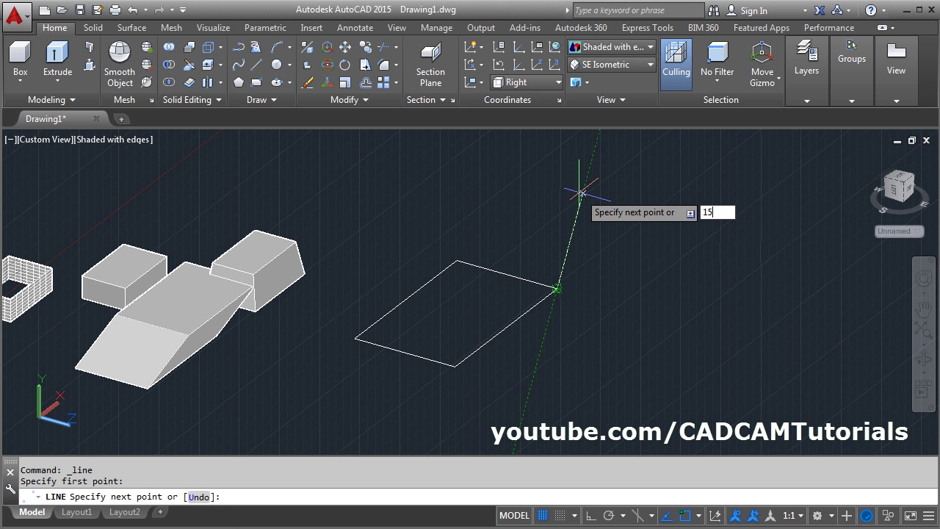
pyautogui.press('Return')
pyautogui.press('Return')
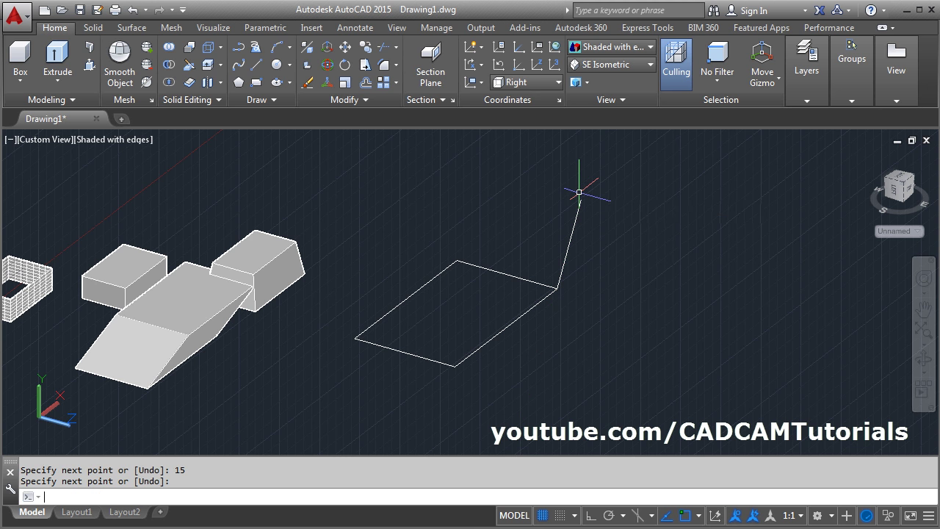
# Step: Extrude the fifth rectangle with a 5° taper along the 15-unit line's direction
pyautogui.click(58, 58)
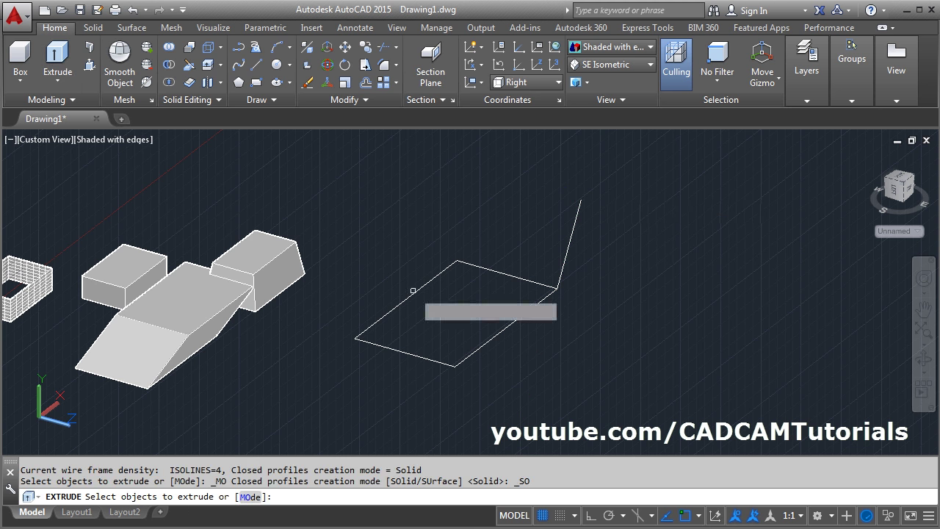
pyautogui.click(444, 368)
pyautogui.press('Return')
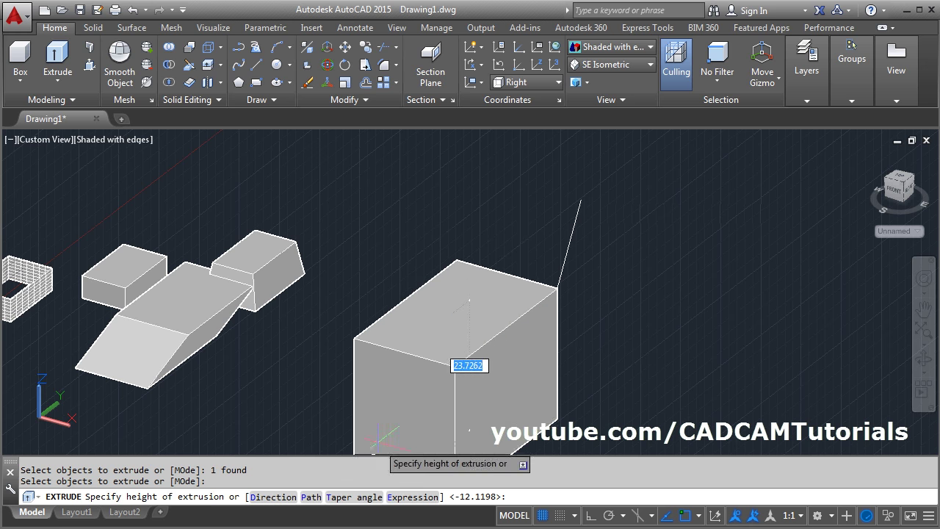
pyautogui.click(353, 497)
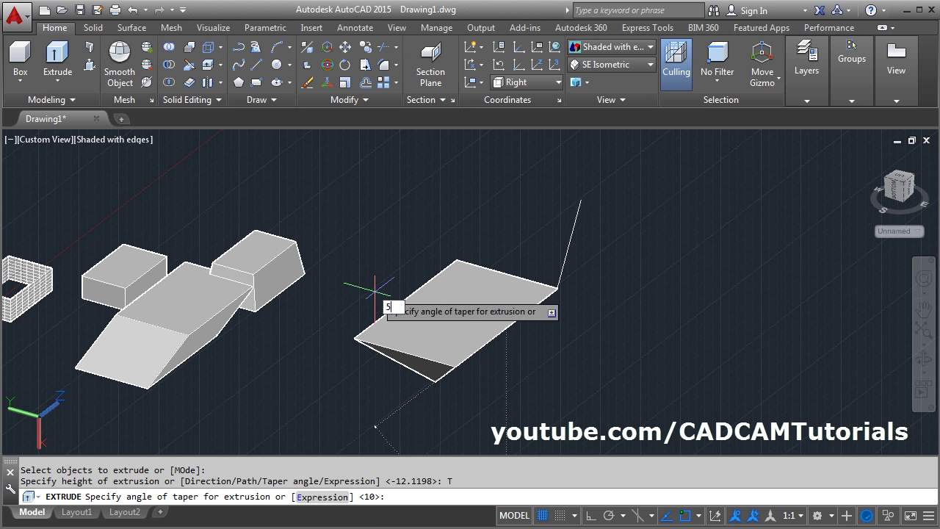
pyautogui.press('Return')
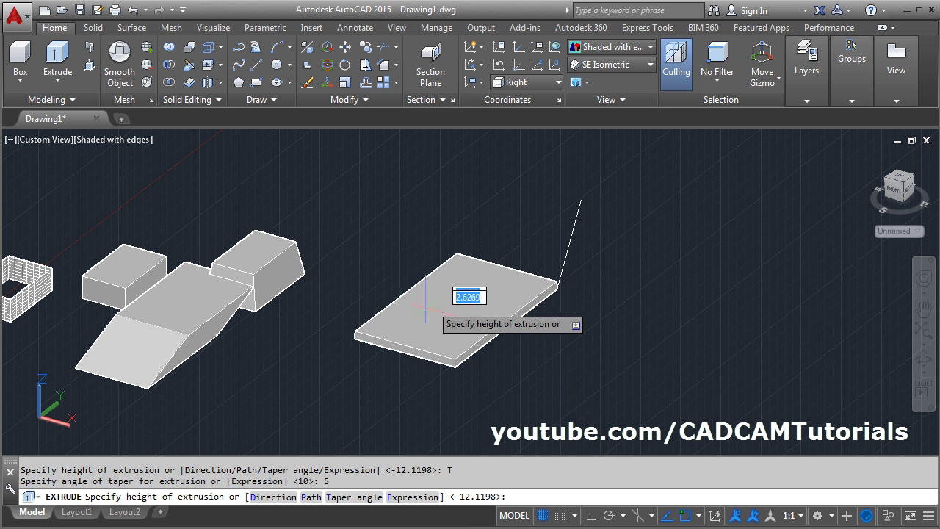
pyautogui.click(276, 497)
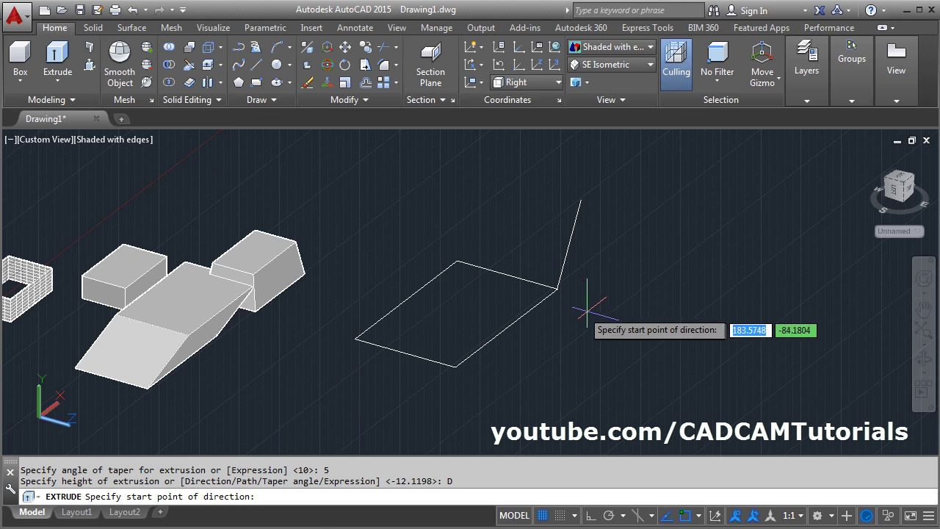
pyautogui.click(557, 288)
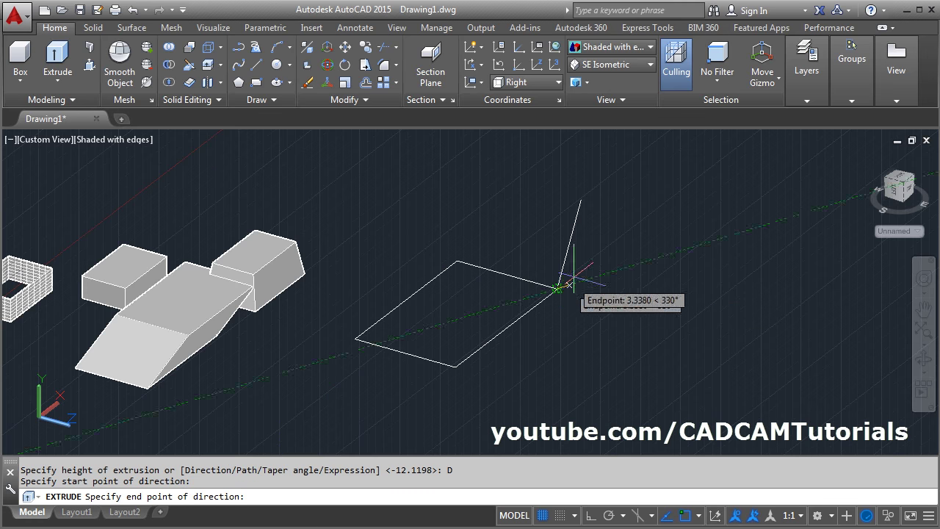
pyautogui.click(592, 198)
pyautogui.scroll(1, 375, 271)
pyautogui.keyDown('shift'); pyautogui.moveTo(376, 271); pyautogui.dragTo(464, 260, button='middle'); pyautogui.keyUp('shift')
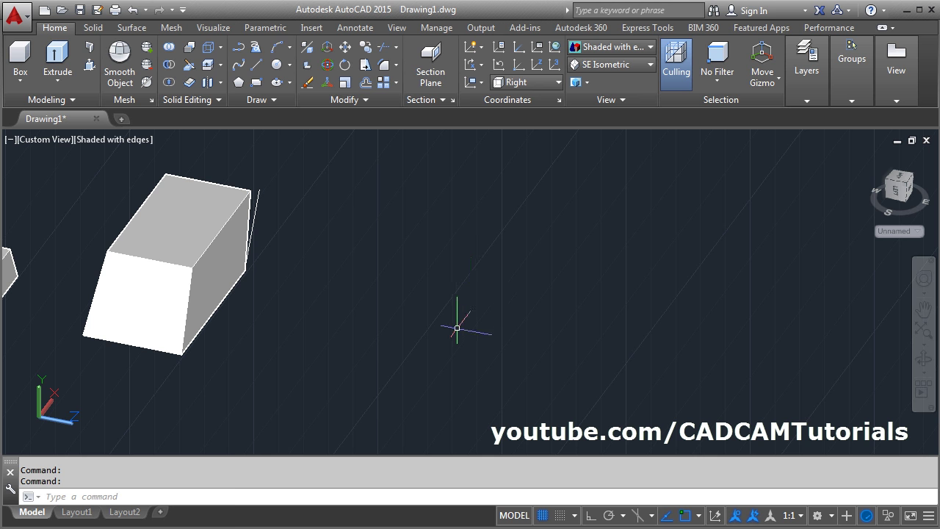
pyautogui.scroll(-2, 457, 329)
# Step: Draw a two-segment line path beside the solids
pyautogui.click(259, 72)
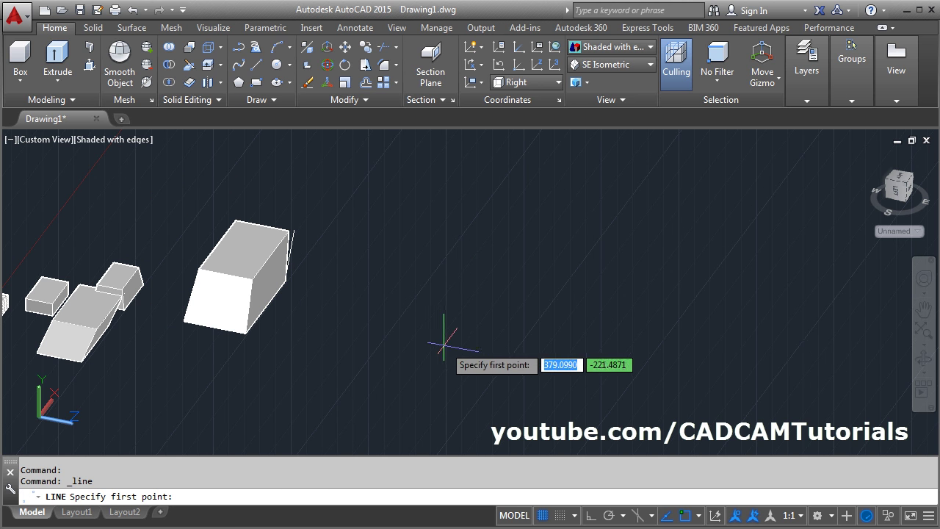
pyautogui.click(447, 343)
pyautogui.scroll(-1, 492, 229)
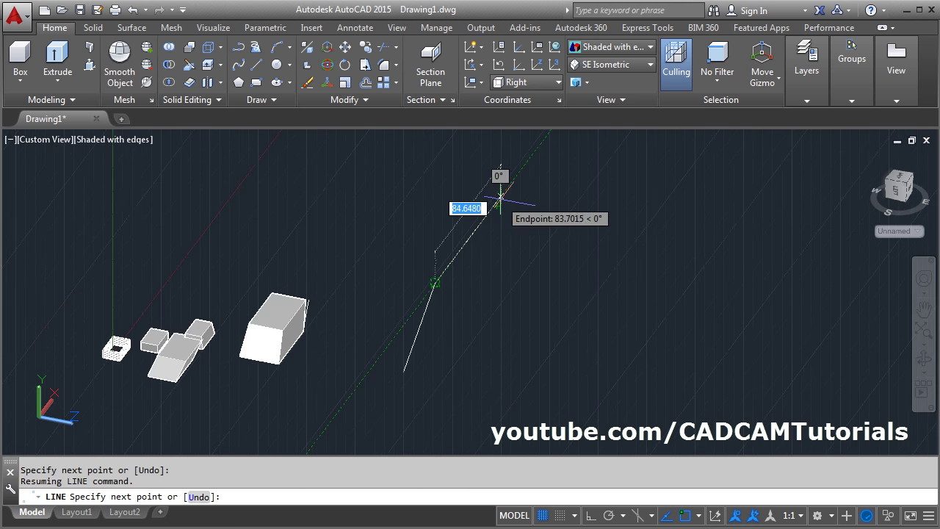
pyautogui.click(500, 197)
pyautogui.press('Return')
pyautogui.scroll(2, 414, 308)
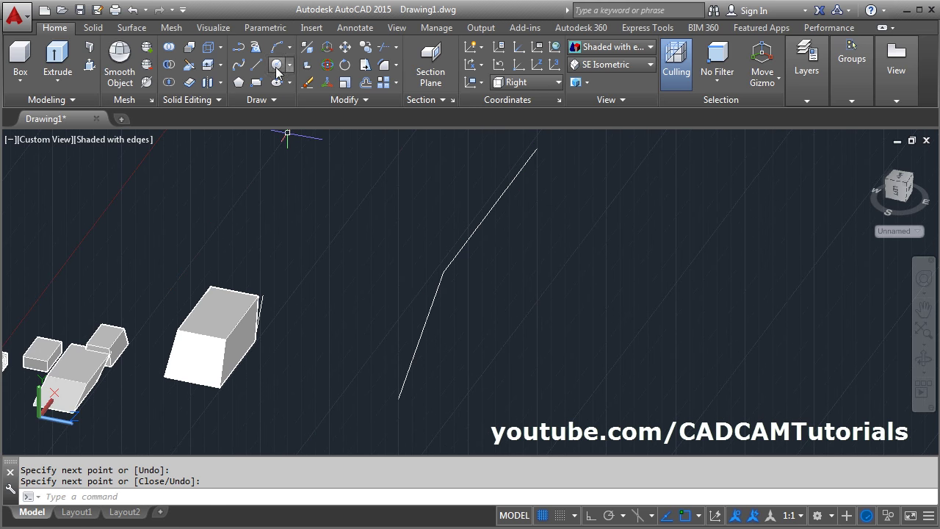
# Step: Round the corner between the two path lines with a fillet arc
pyautogui.click(277, 67)
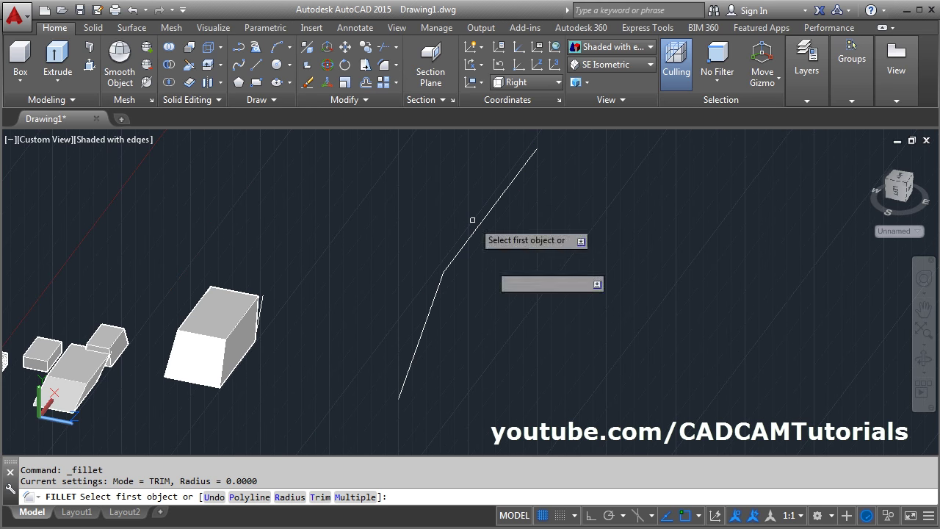
pyautogui.click(288, 497)
pyautogui.click(502, 325)
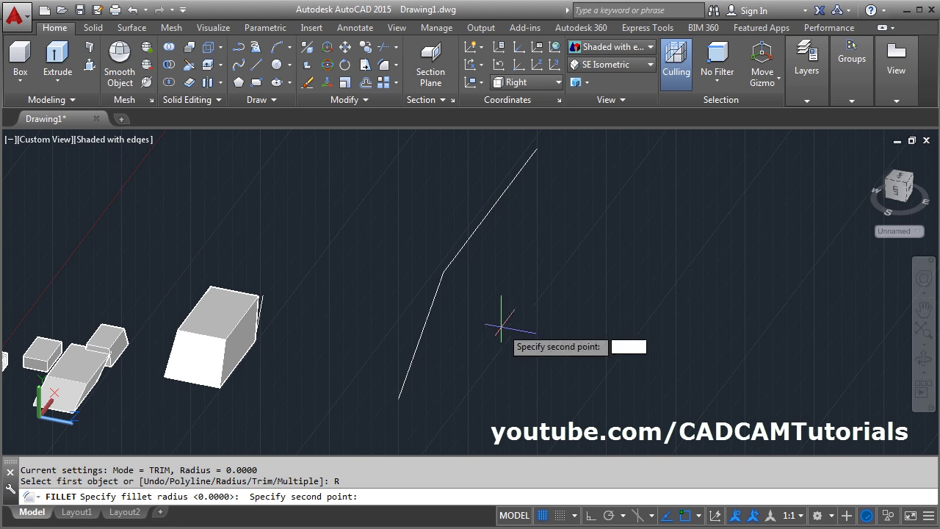
pyautogui.click(577, 279)
pyautogui.click(428, 315)
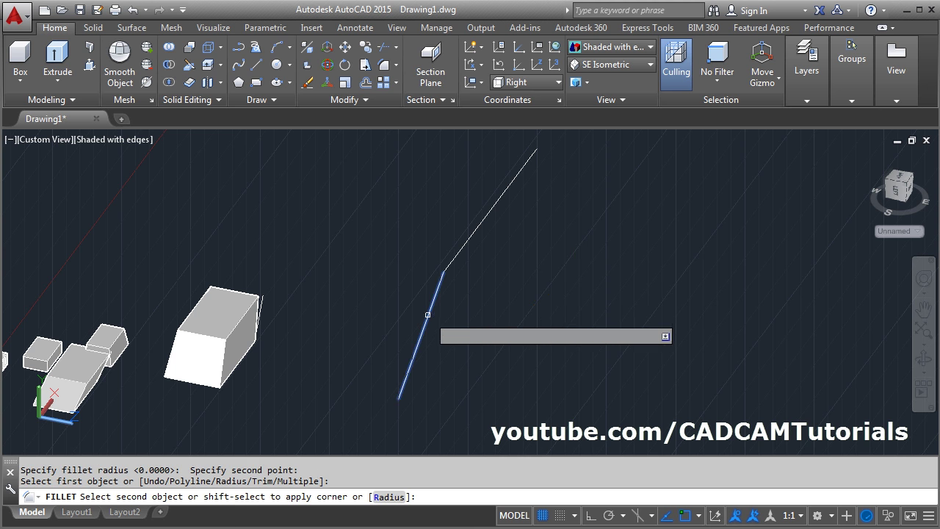
pyautogui.click(462, 248)
pyautogui.moveTo(446, 365); pyautogui.dragTo(465, 356, button='middle')
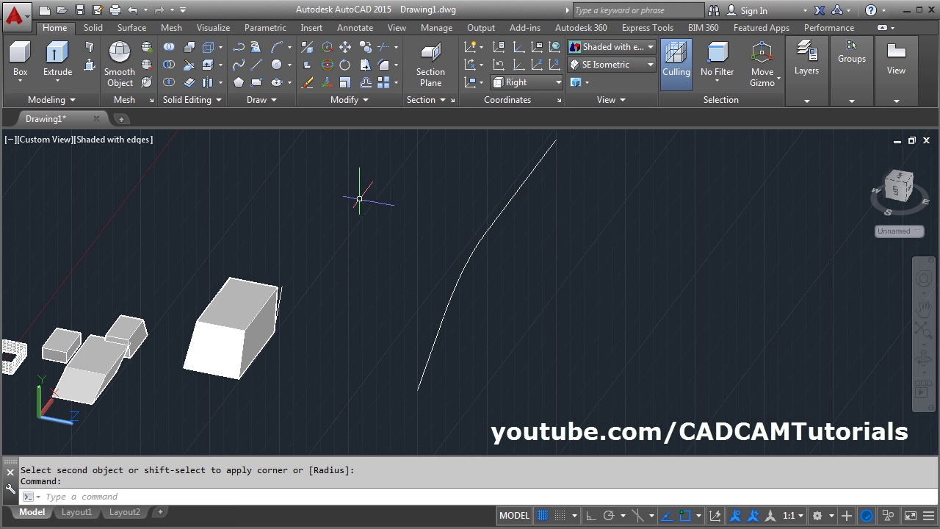
# Step: Join the two lines and the fillet arc into one polyline
pyautogui.click(353, 104)
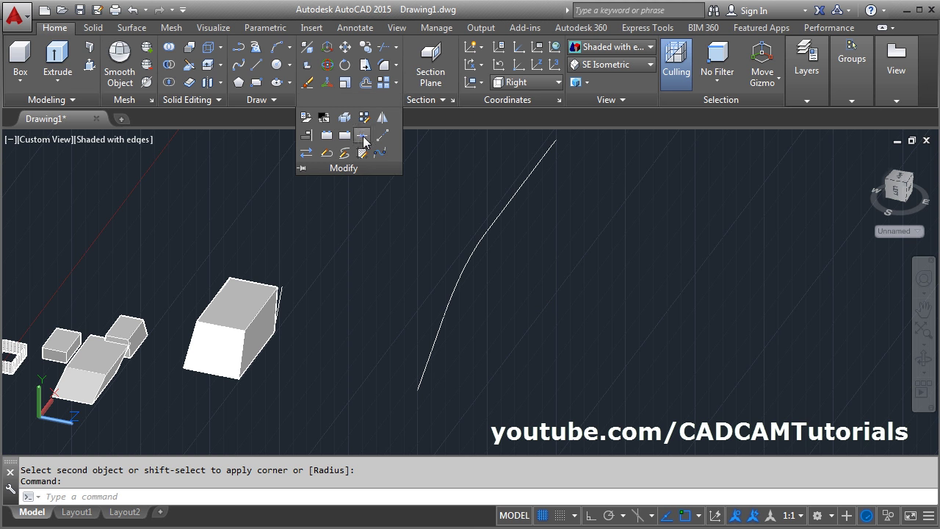
pyautogui.click(364, 137)
pyautogui.click(517, 174)
pyautogui.click(418, 264)
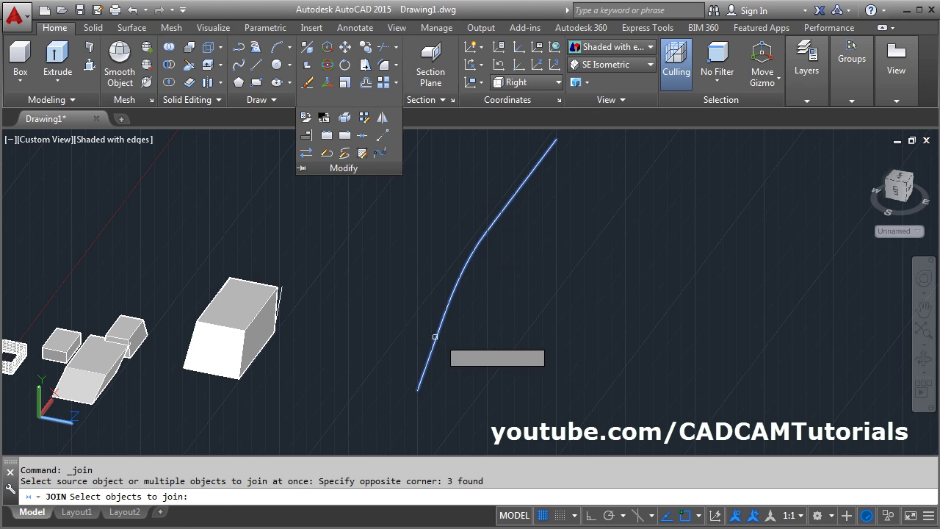
pyautogui.press('Return')
pyautogui.keyDown('shift'); pyautogui.moveTo(446, 336); pyautogui.dragTo(455, 301, button='middle'); pyautogui.keyUp('shift')
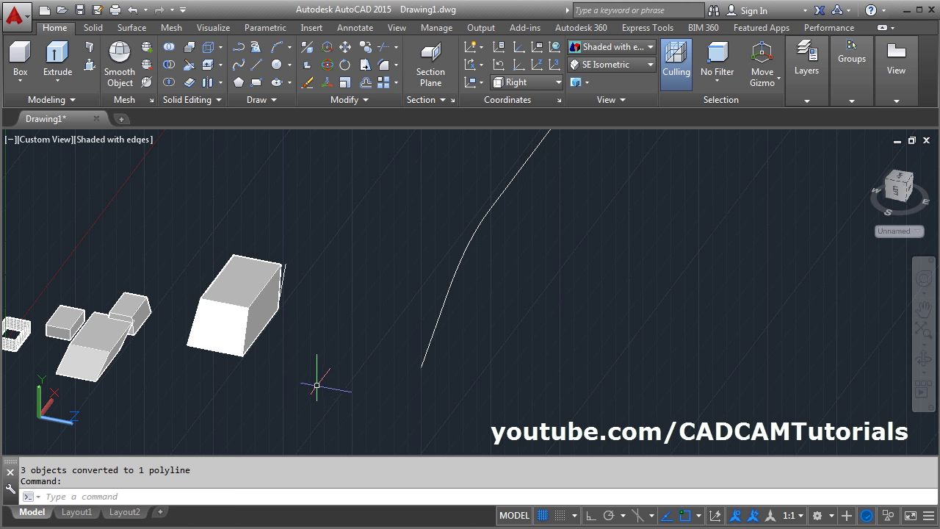
# Step: Set the UCS to Top and draw a square at the curve's lower endpoint
pyautogui.click(535, 81)
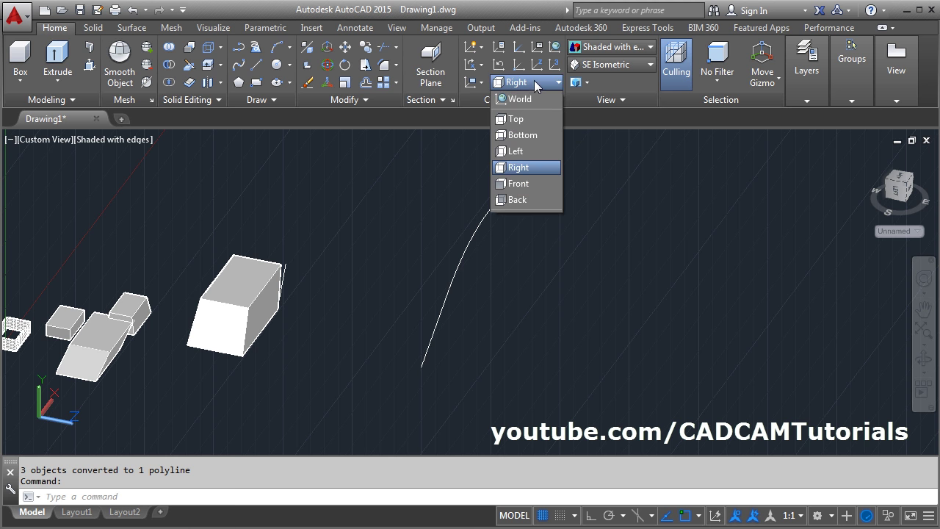
pyautogui.click(519, 122)
pyautogui.moveTo(434, 324)
pyautogui.keyDown('shift'); pyautogui.mouseDown(button='middle')
pyautogui.moveTo(411, 373)
pyautogui.moveTo(425, 337)
pyautogui.mouseUp(button='middle'); pyautogui.keyUp('shift')
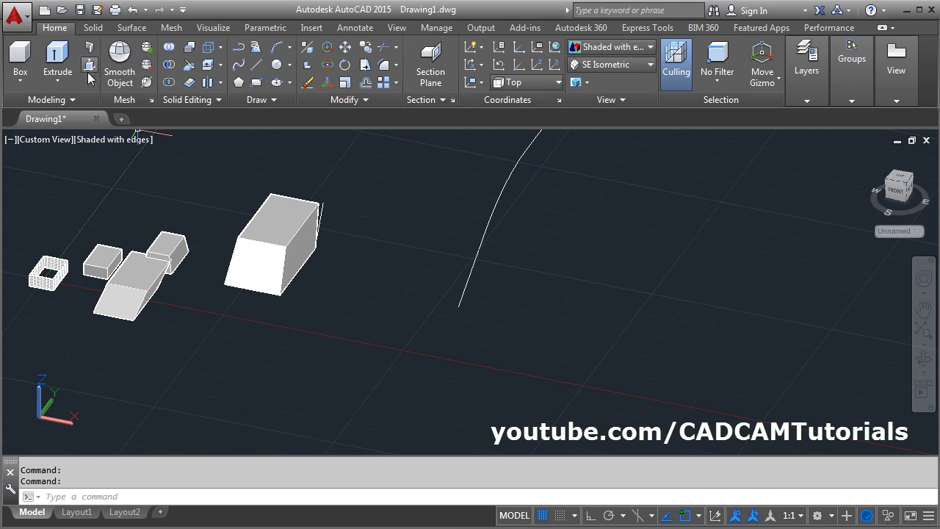
pyautogui.click(255, 82)
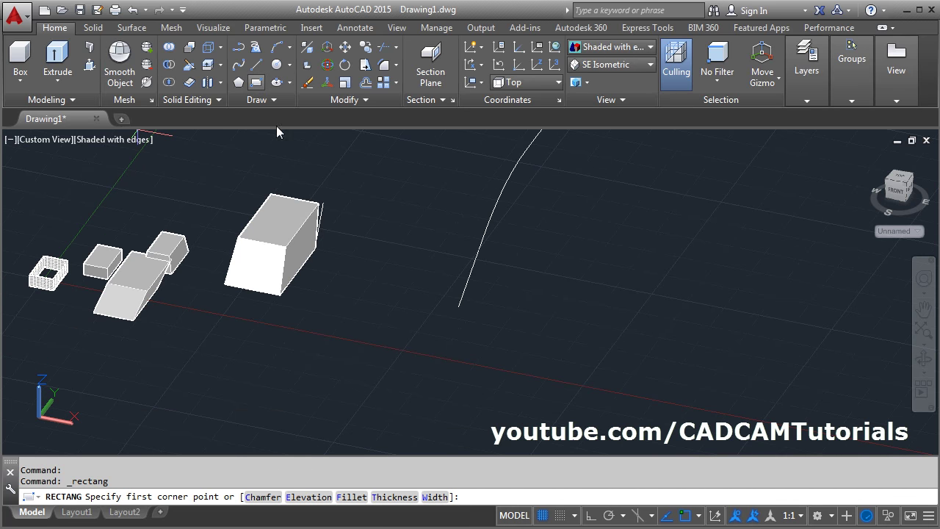
pyautogui.click(456, 308)
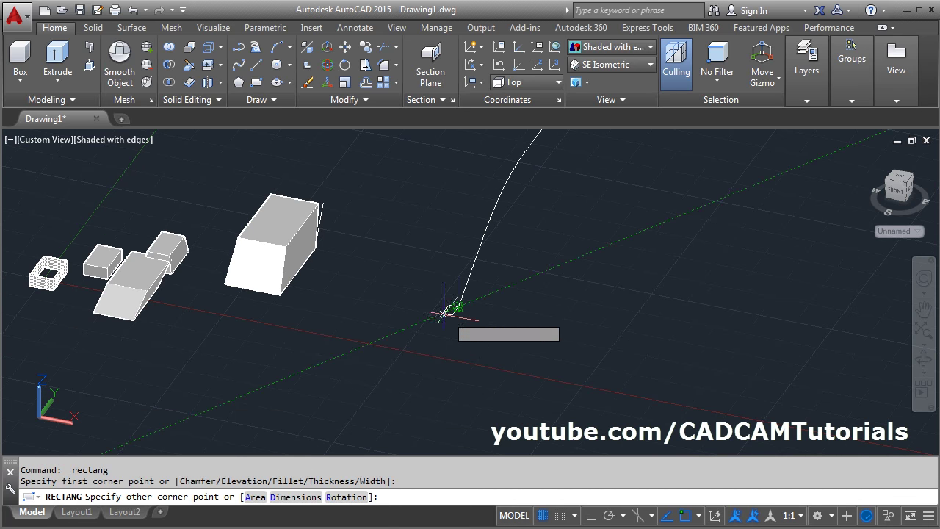
pyautogui.click(383, 324)
pyautogui.moveTo(599, 311); pyautogui.dragTo(570, 328, button='middle')
pyautogui.moveTo(569, 329); pyautogui.dragTo(510, 420)
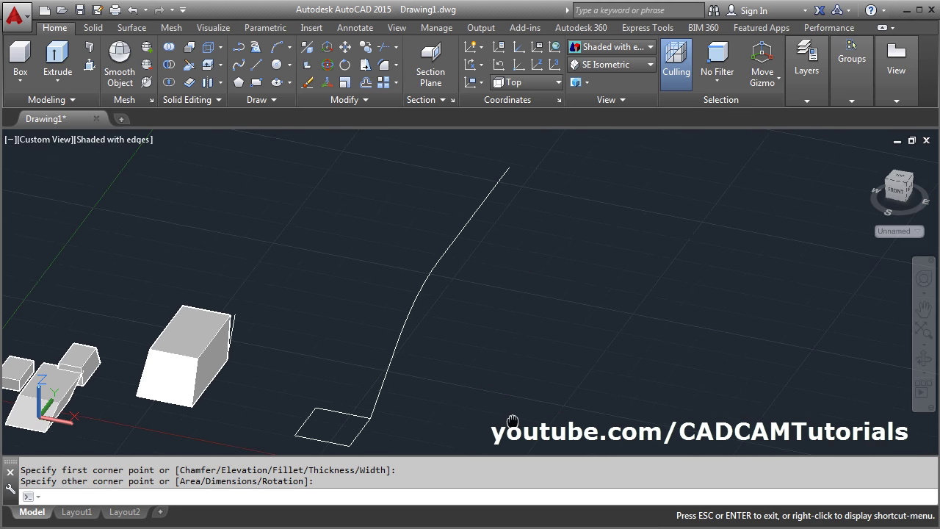
pyautogui.press('Escape')
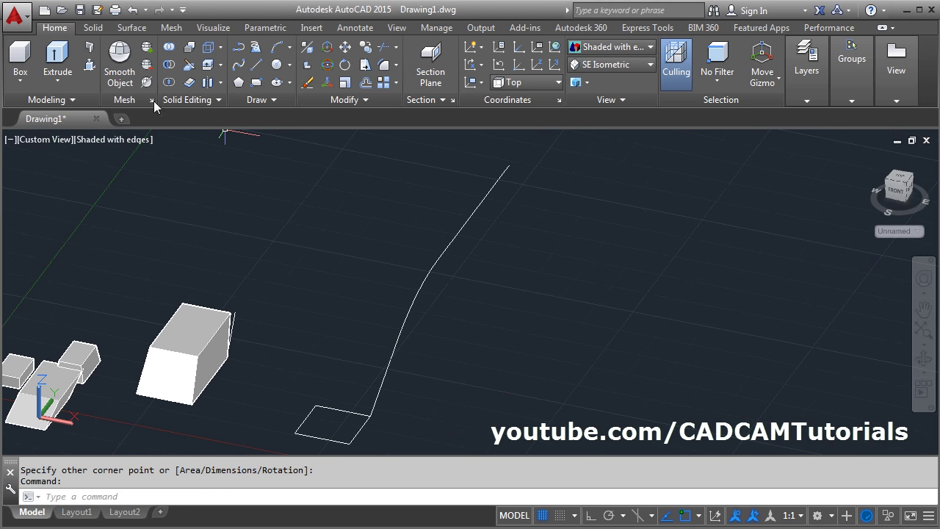
# Step: Extrude the square along the curved path
pyautogui.click(58, 60)
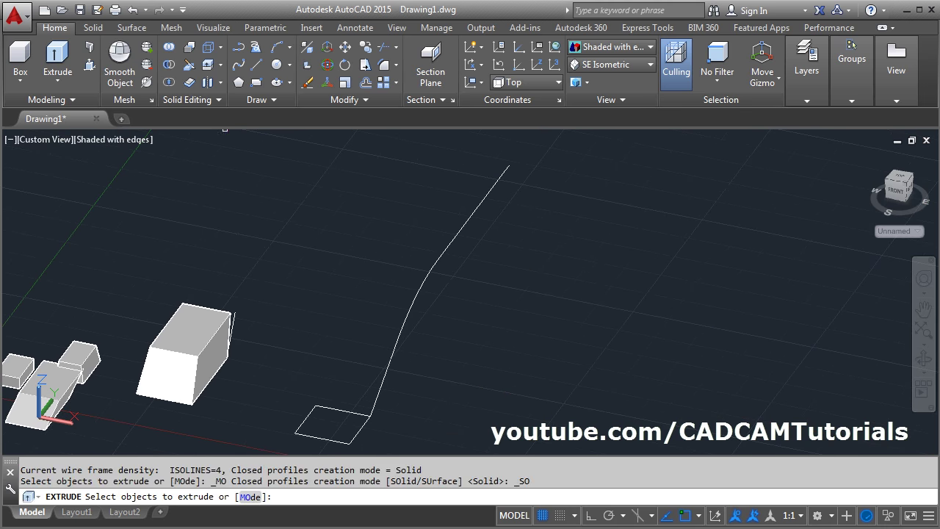
pyautogui.click(353, 441)
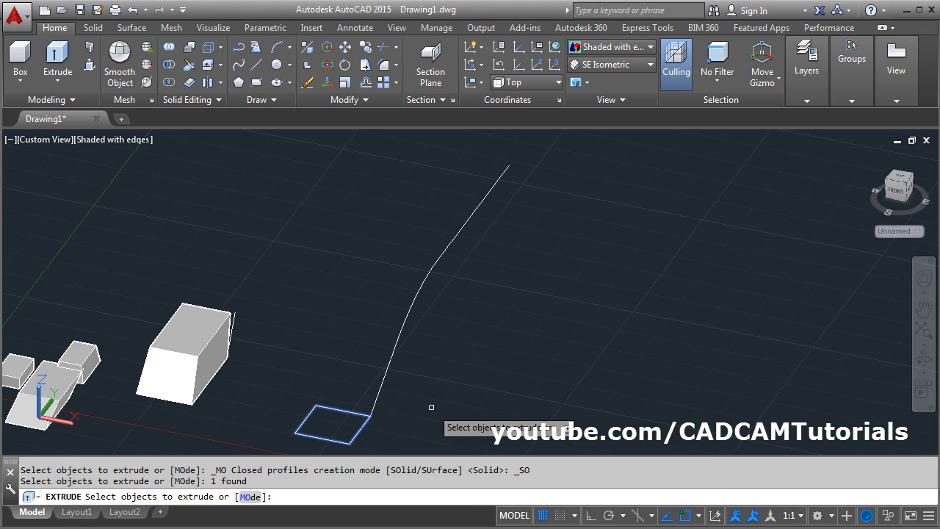
pyautogui.press('Return')
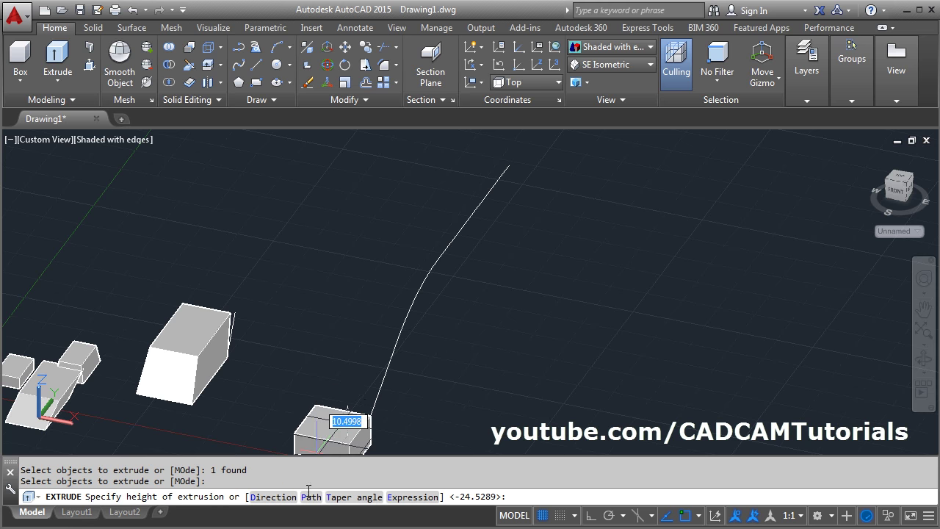
pyautogui.click(312, 498)
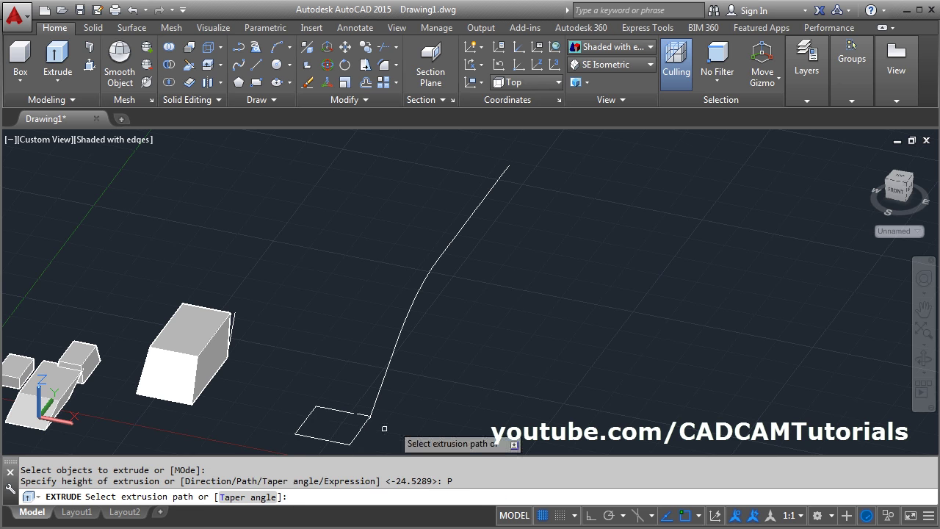
pyautogui.click(392, 362)
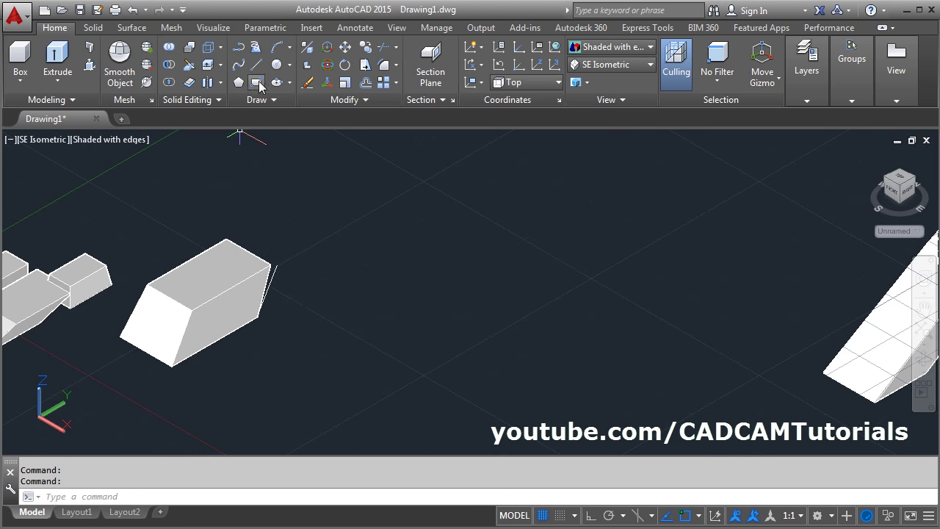
# Step: Draw another rectangle beside the solids
pyautogui.click(255, 82)
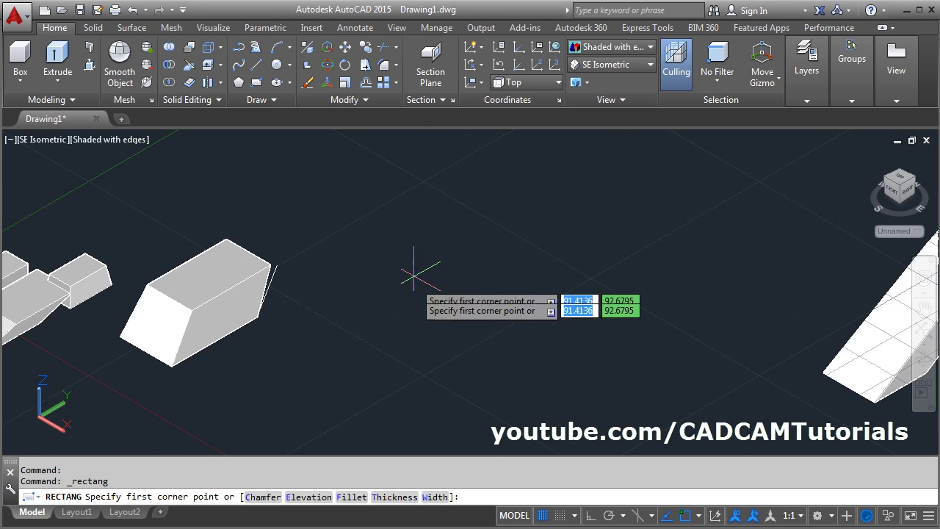
pyautogui.click(369, 330)
pyautogui.click(543, 309)
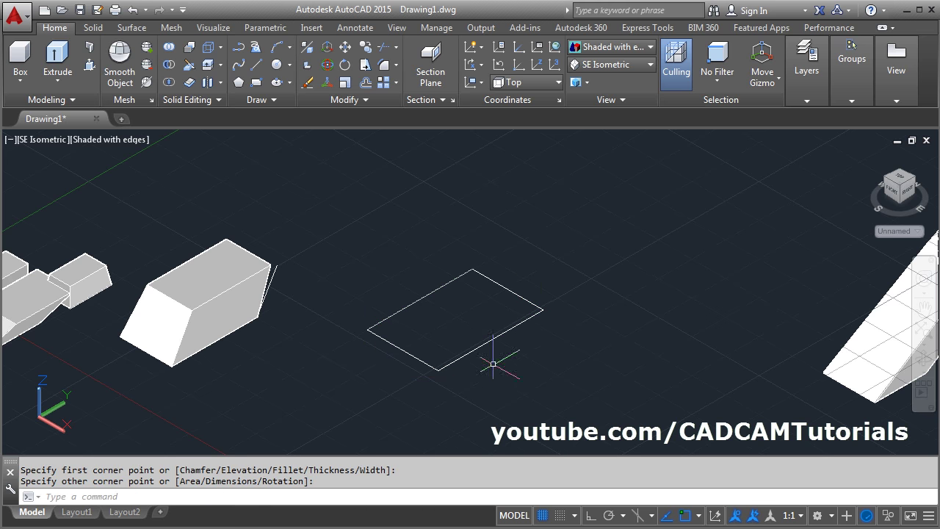
# Step: Extrude it in Surface mode to a picked height, then zoom to extents
pyautogui.click(57, 55)
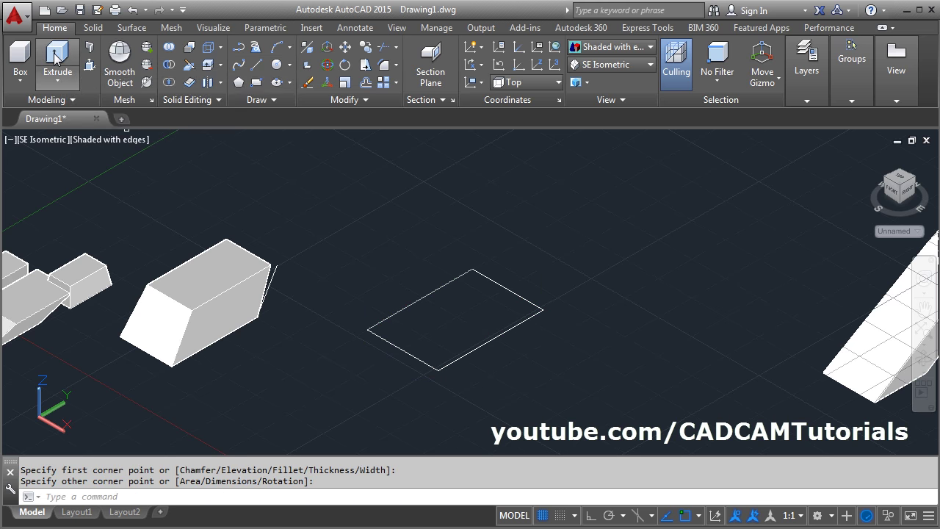
pyautogui.click(454, 359)
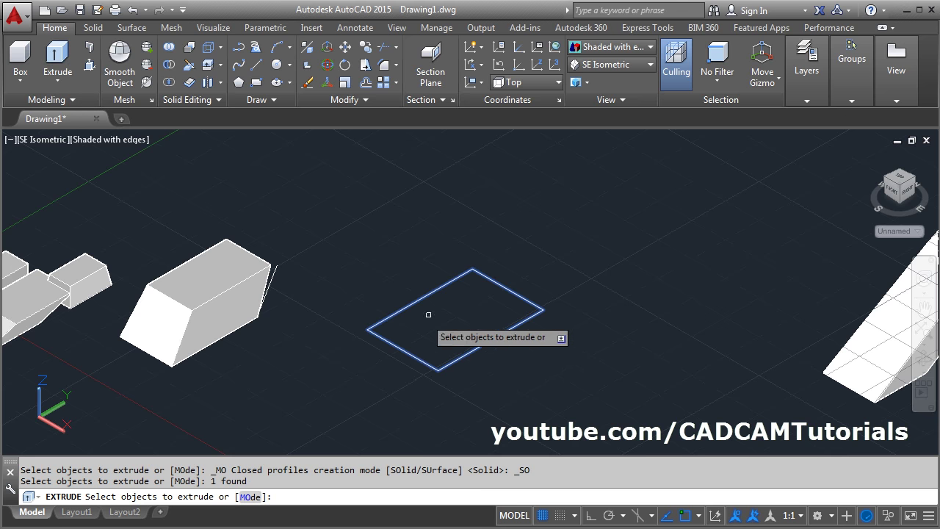
pyautogui.click(249, 498)
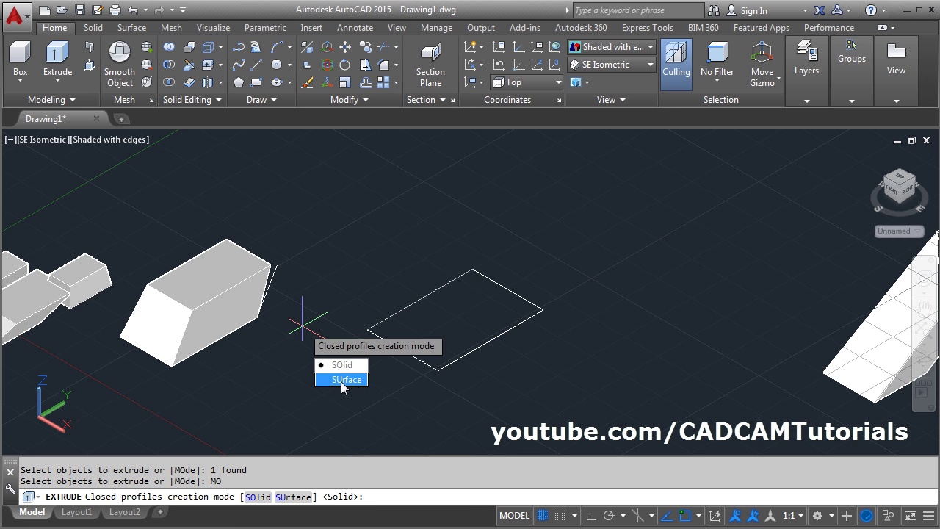
pyautogui.click(342, 381)
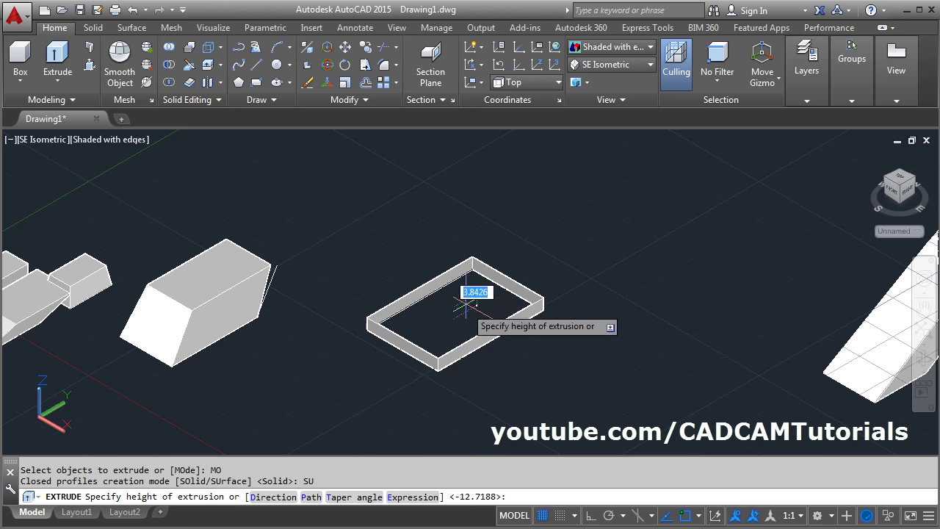
pyautogui.click(550, 274)
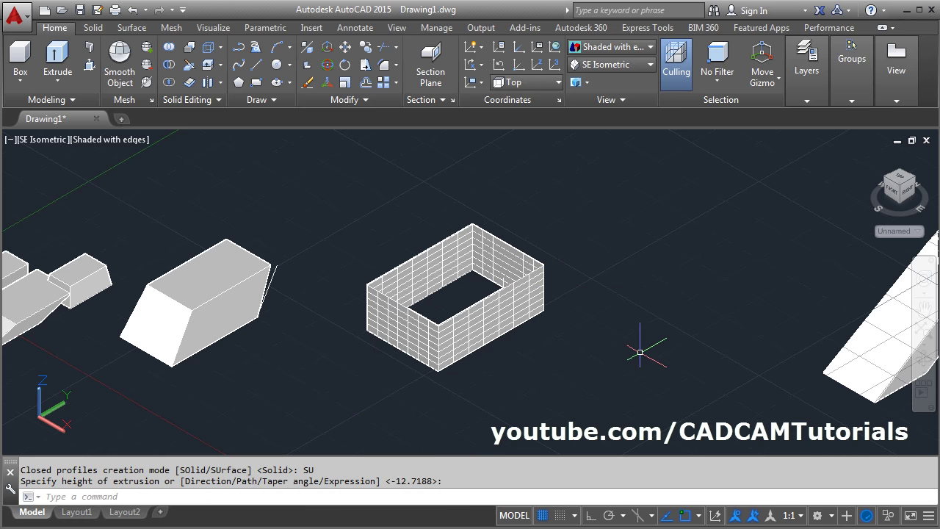
pyautogui.moveTo(588, 363); pyautogui.dragTo(583, 324, button='middle')
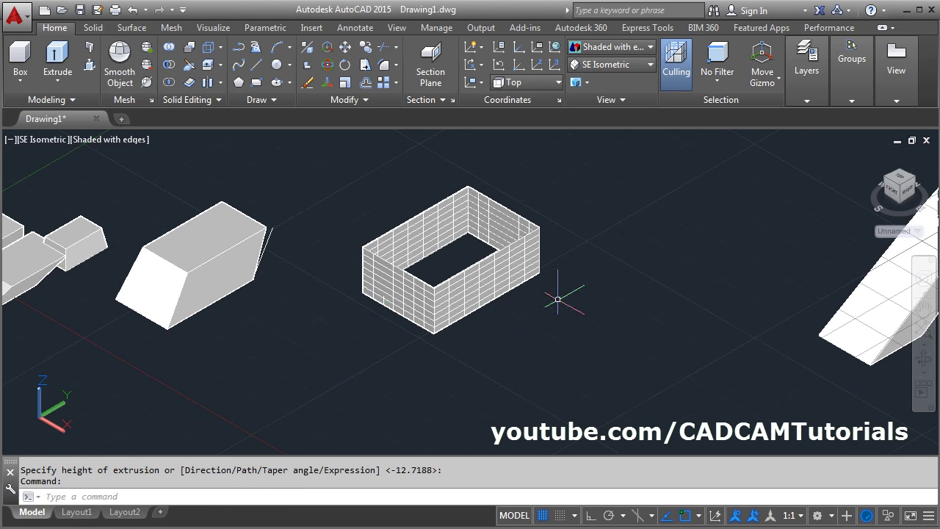
pyautogui.middleClick(475, 325)
pyautogui.middleClick(475, 325)
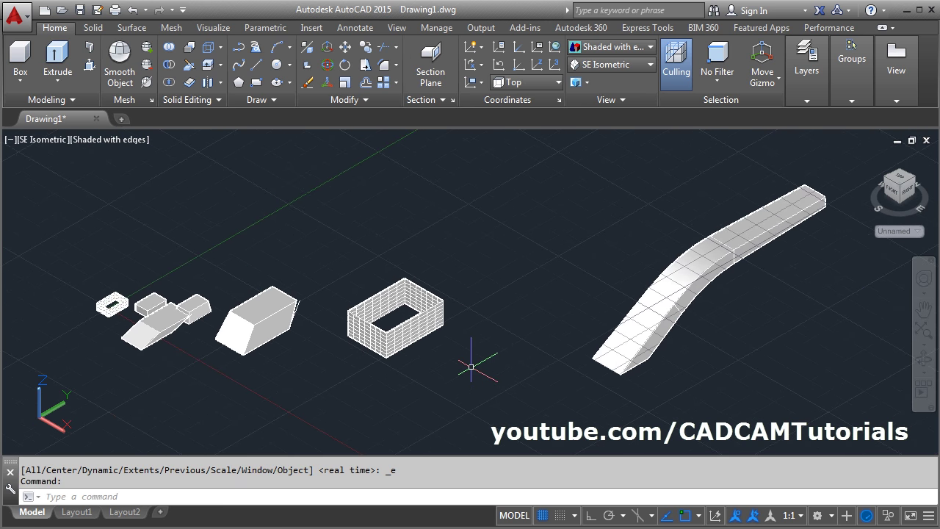